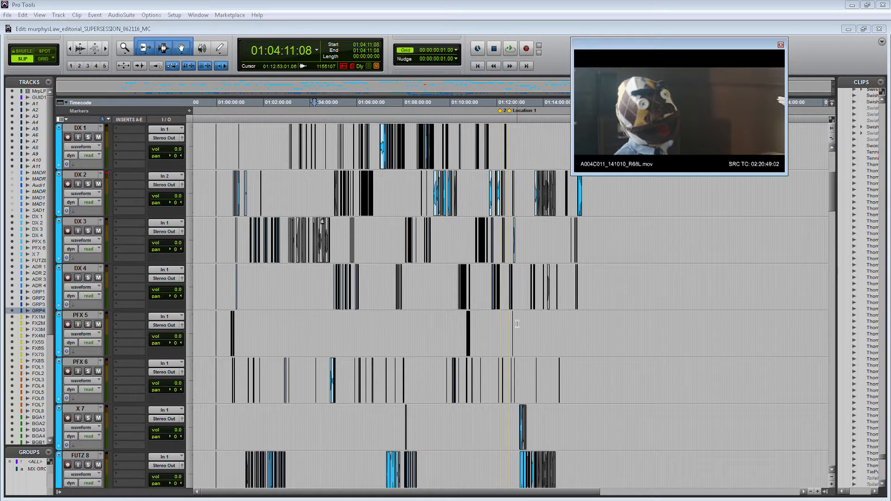
# Group the tracks DX 1 through GRP 4 ST into a Mix/Edit group named DX GROUP.
pyautogui.click(518, 324)
pyautogui.scroll(1, 530, 336)
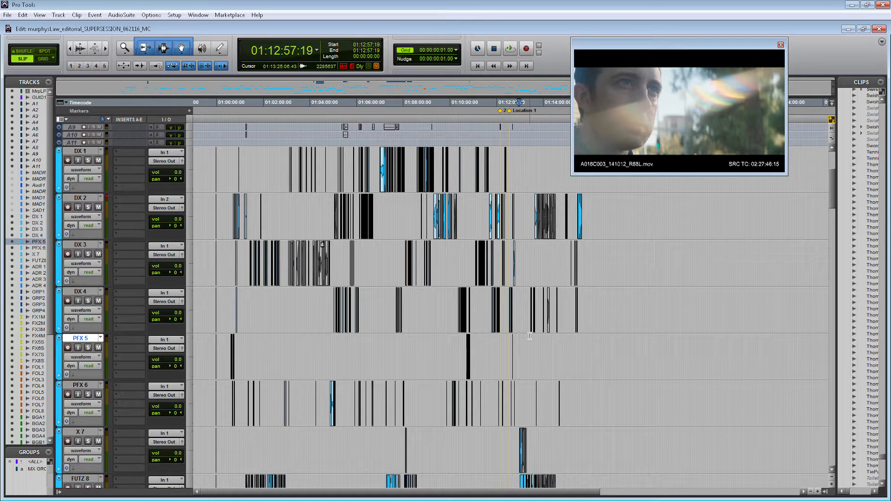
pyautogui.click(81, 150)
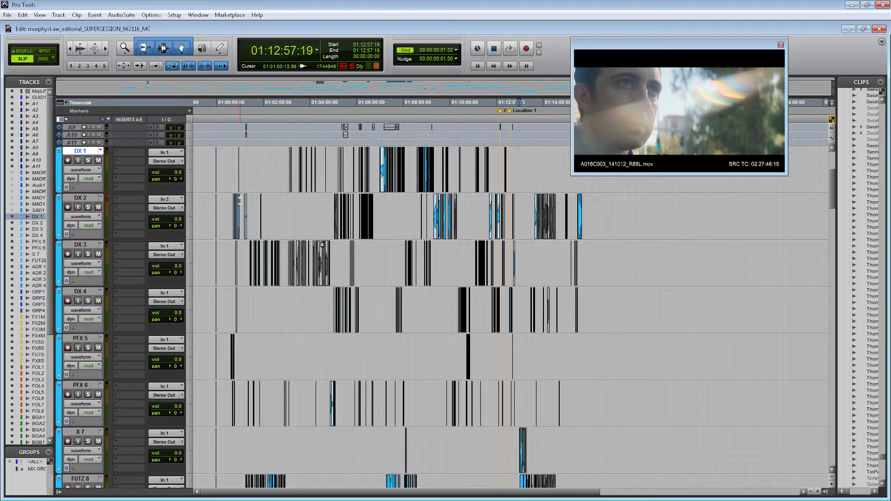
pyautogui.scroll(-3, 213, 244)
pyautogui.scroll(-15, 209, 250)
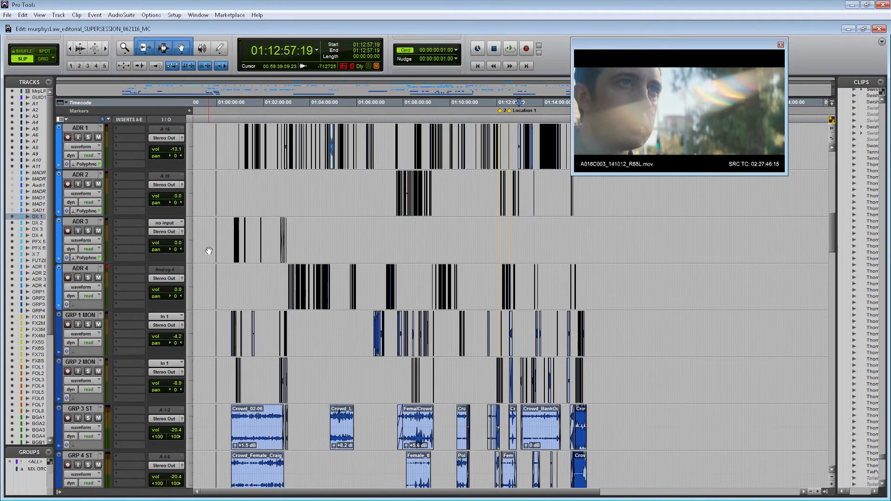
pyautogui.keyDown('shift'); pyautogui.click(86, 316); pyautogui.keyUp('shift')
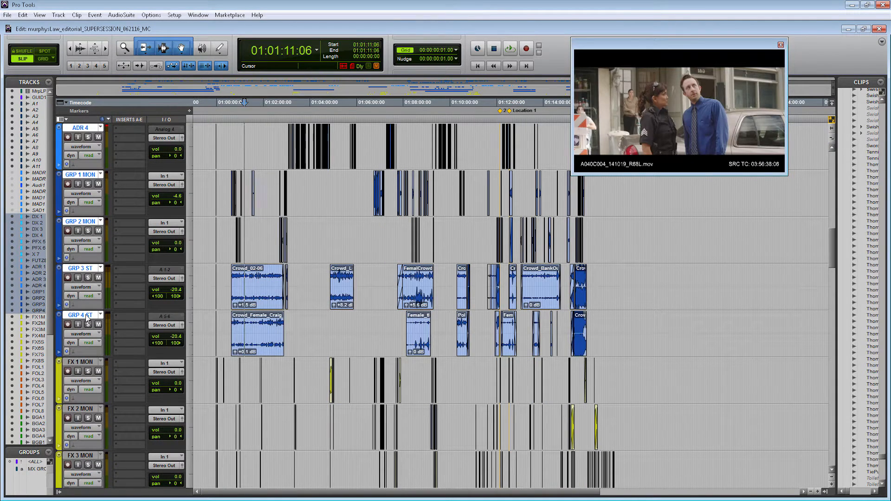
pyautogui.click(49, 453)
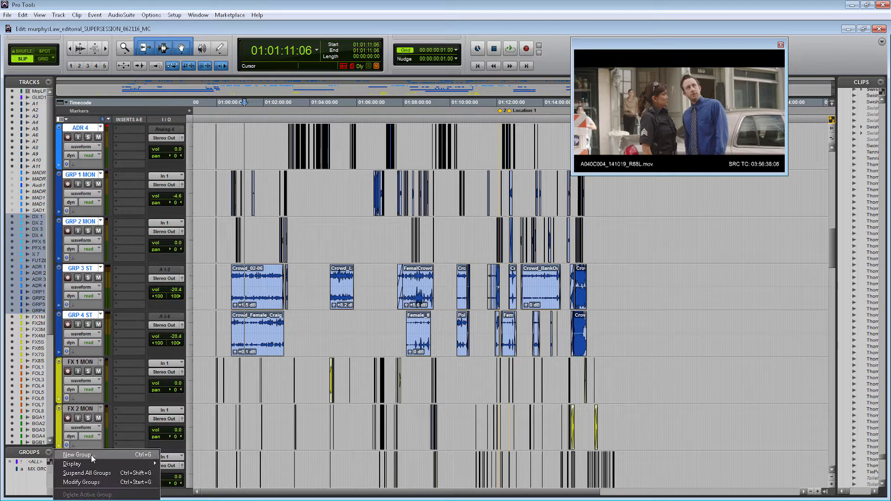
pyautogui.click(91, 454)
pyautogui.write('DX')
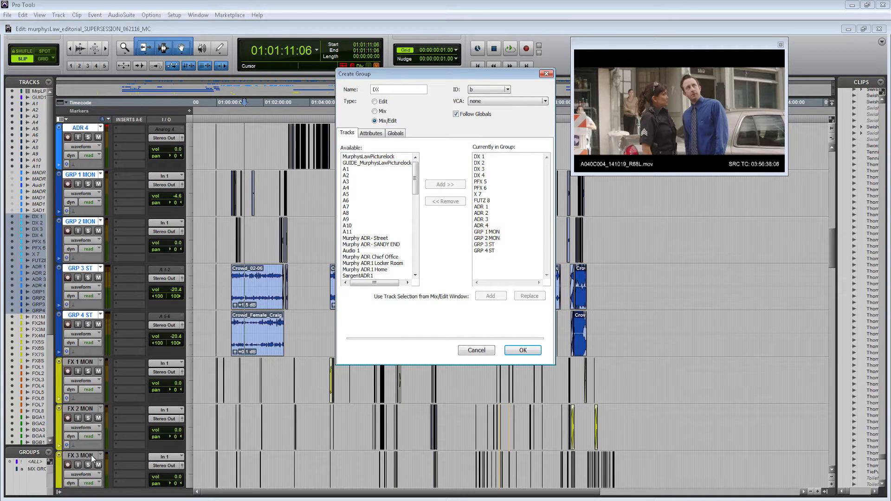
pyautogui.write(' GROUP')
pyautogui.click(521, 352)
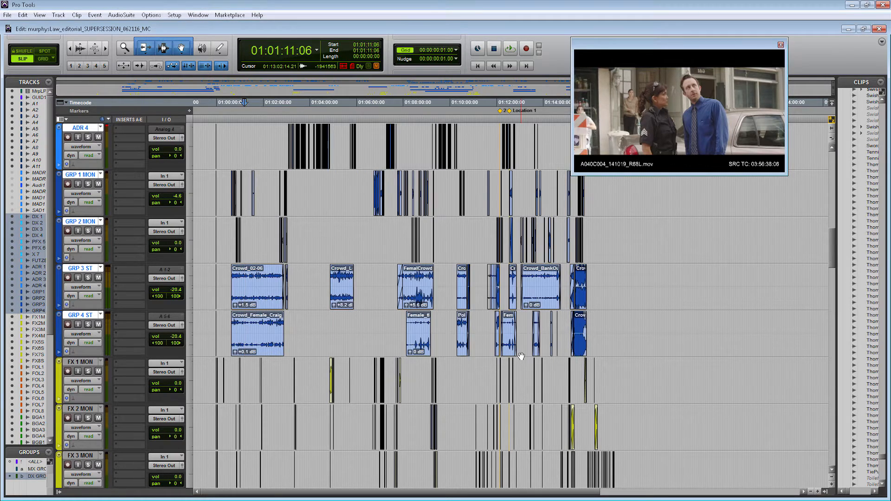
# Group the tracks FX 1 MON through FX 8 ST into a group named FX GROUP.
pyautogui.click(38, 316)
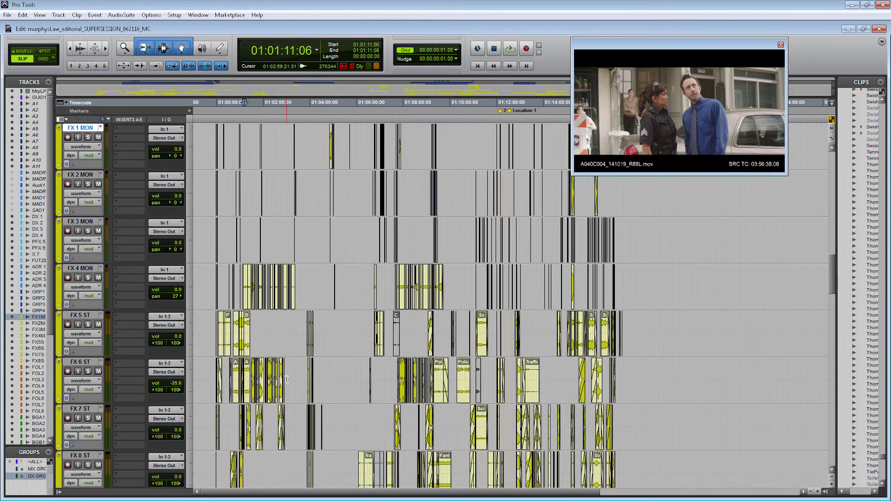
pyautogui.scroll(-4, 286, 380)
pyautogui.keyDown('shift'); pyautogui.click(85, 269); pyautogui.keyUp('shift')
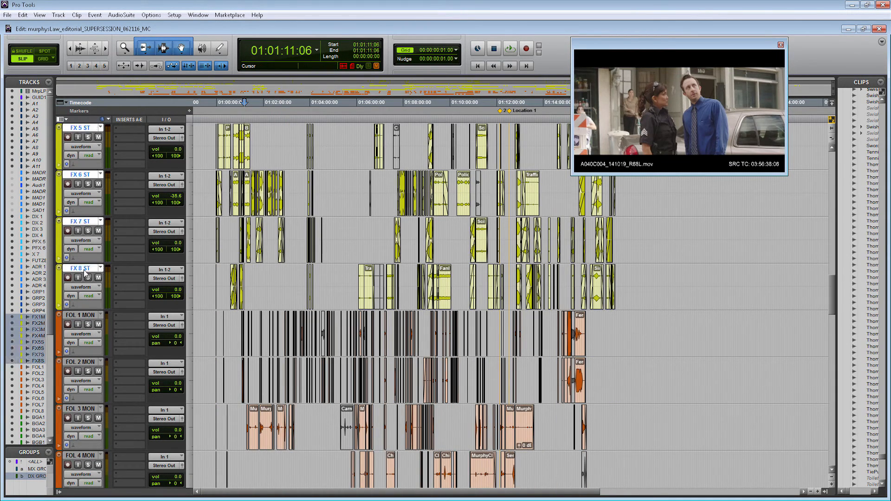
pyautogui.click(48, 452)
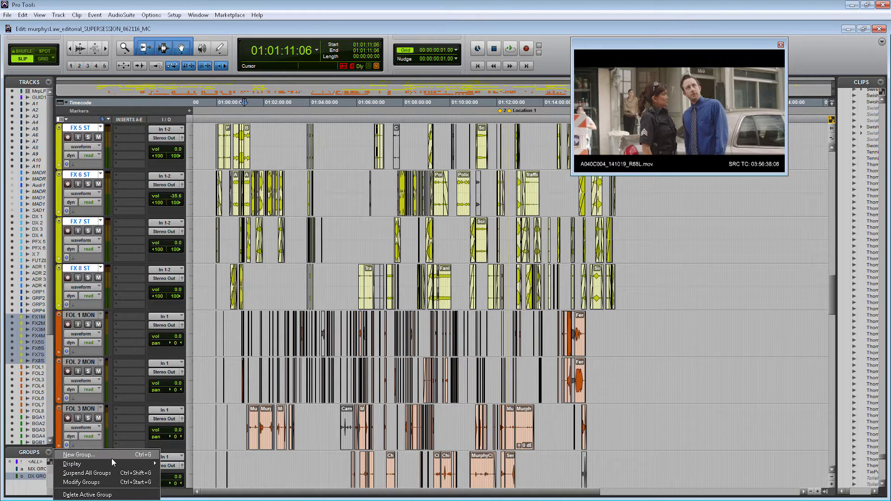
pyautogui.click(78, 455)
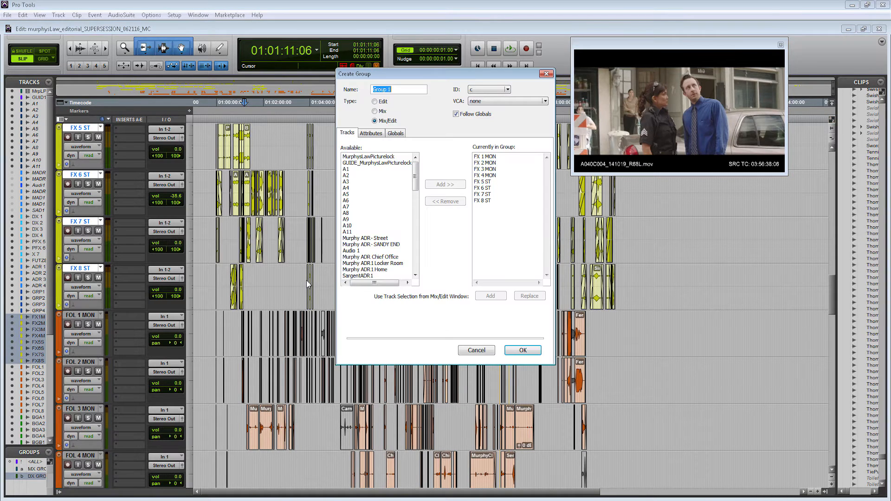
pyautogui.write('FX GROUP')
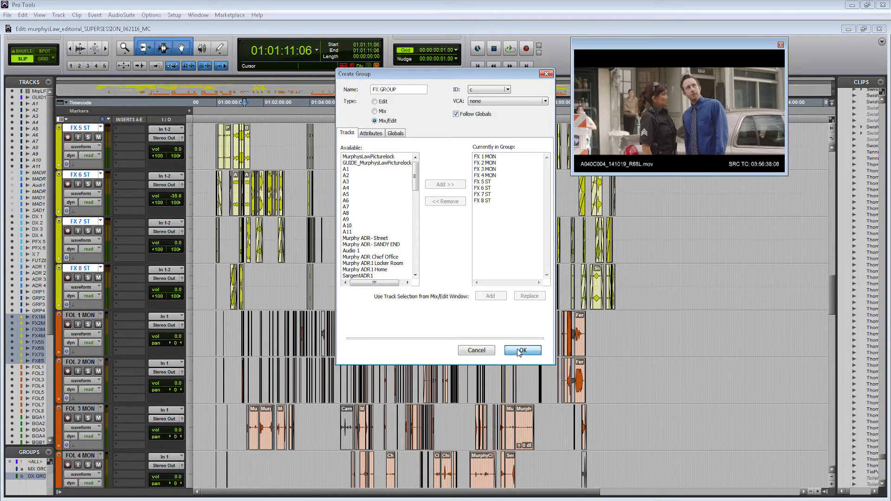
pyautogui.click(520, 351)
# Group the tracks FOL 1 MON through FOL 8 ST into a group named FOL GROUP.
pyautogui.click(82, 315)
pyautogui.scroll(-7, 85, 324)
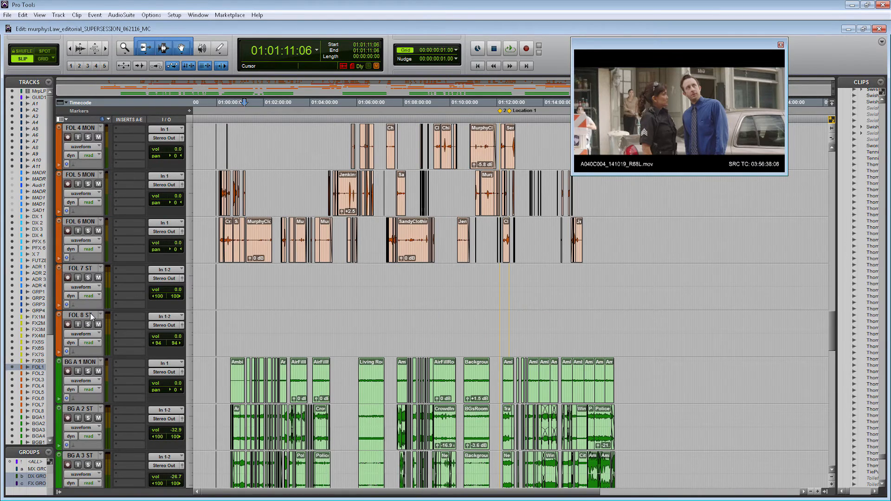
pyautogui.keyDown('shift'); pyautogui.click(91, 316); pyautogui.keyUp('shift')
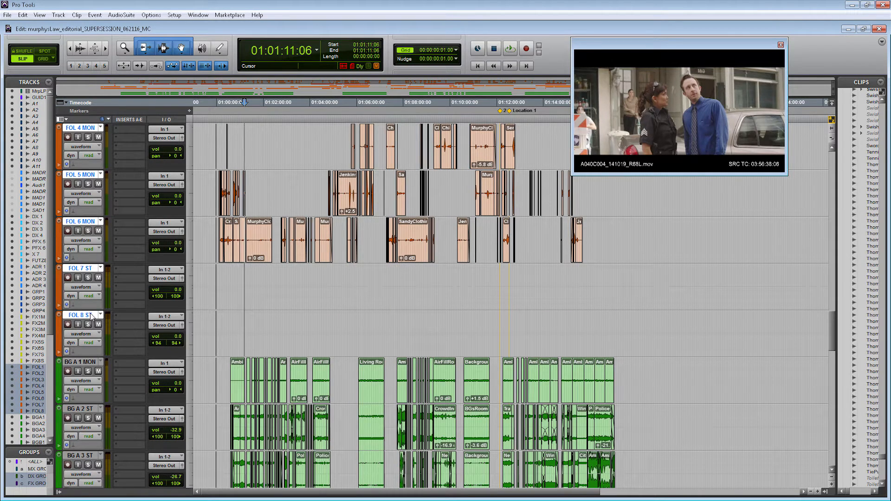
pyautogui.hotkey('ctrl', 'g')
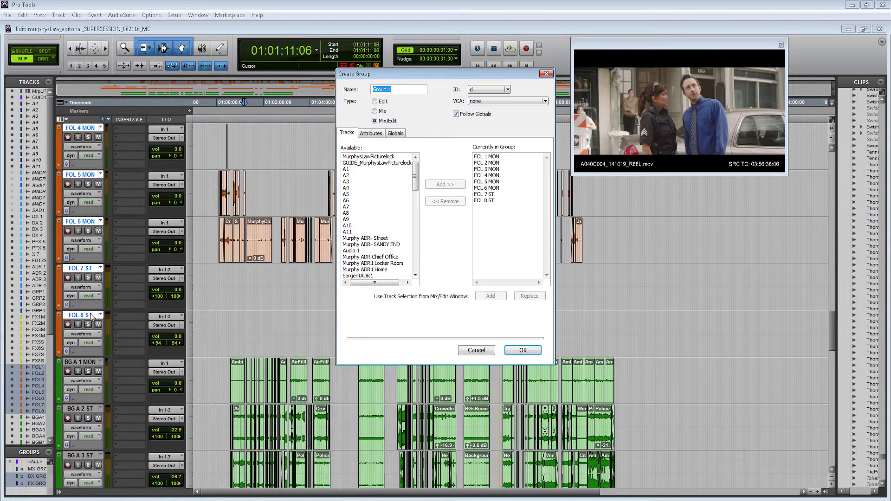
pyautogui.write('FOL GROUP')
pyautogui.click(523, 350)
# Group the tracks BG A 1 MON through BG B 4 ST into a group named BG GROUP.
pyautogui.scroll(-8, 95, 360)
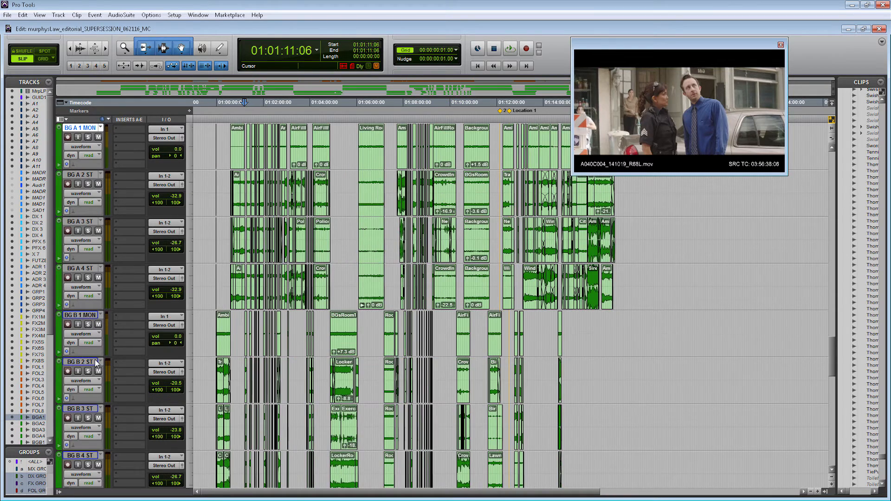
pyautogui.keyDown('shift'); pyautogui.click(84, 315); pyautogui.keyUp('shift')
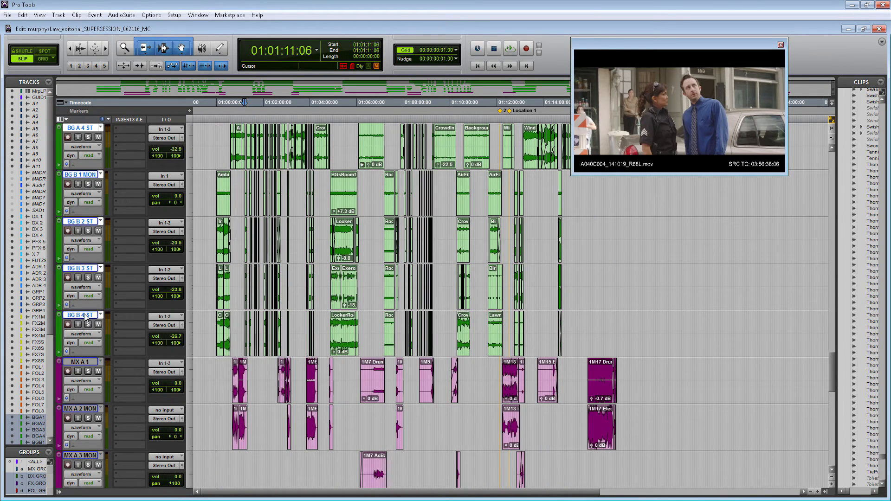
pyautogui.hotkey('ctrl', 'g')
pyautogui.write('B')
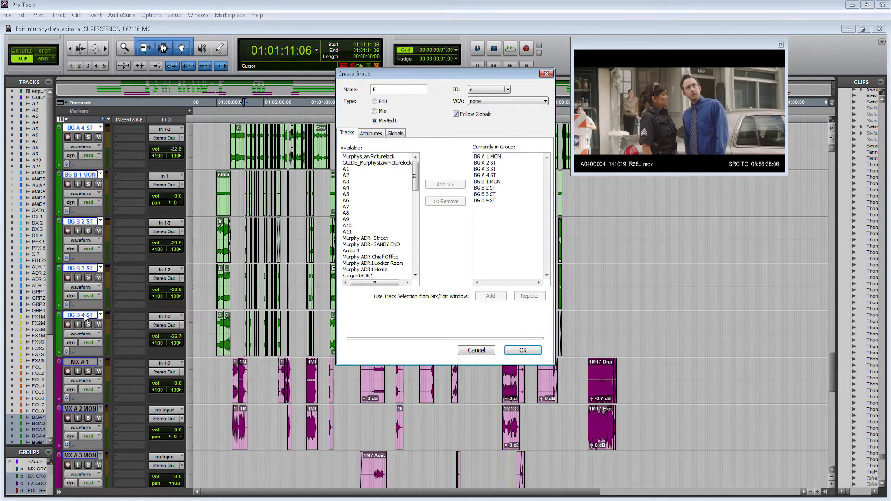
pyautogui.write('G GROUP')
pyautogui.press('Return')
# Deactivate the DX, FX, FOL and BG track groups.
pyautogui.click(79, 361)
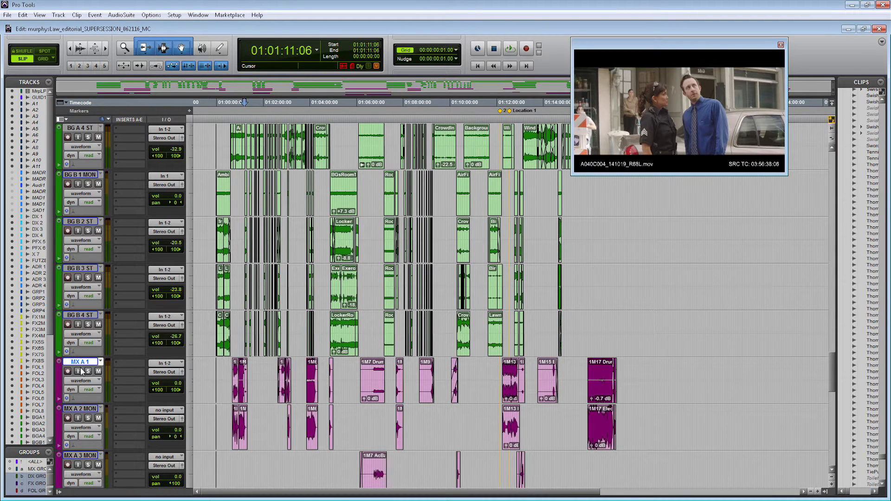
pyautogui.scroll(-15, 81, 371)
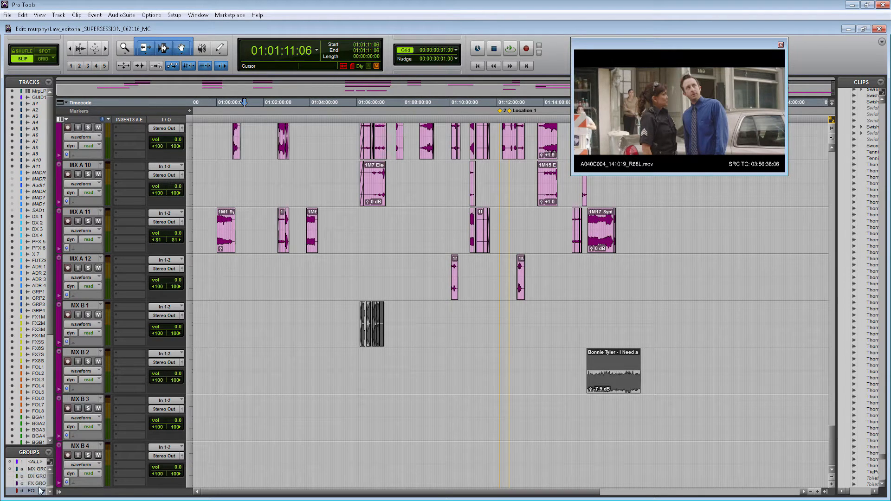
pyautogui.scroll(-1, 40, 482)
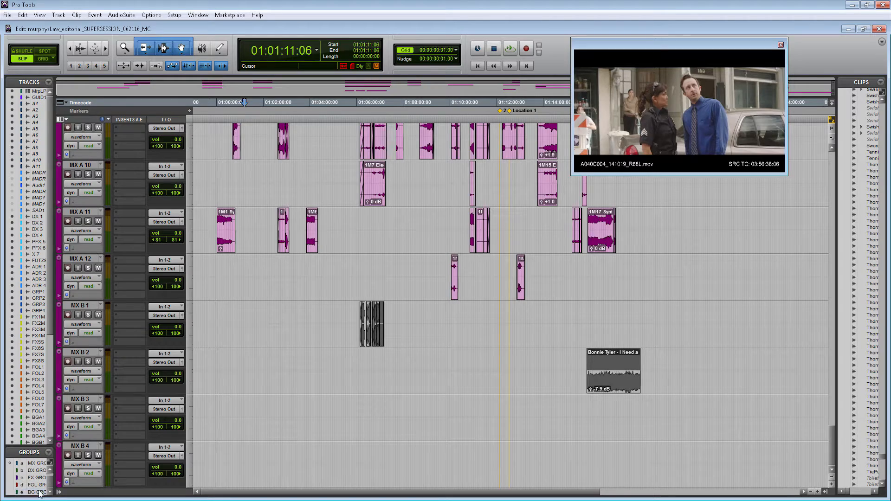
pyautogui.scroll(15, 358, 343)
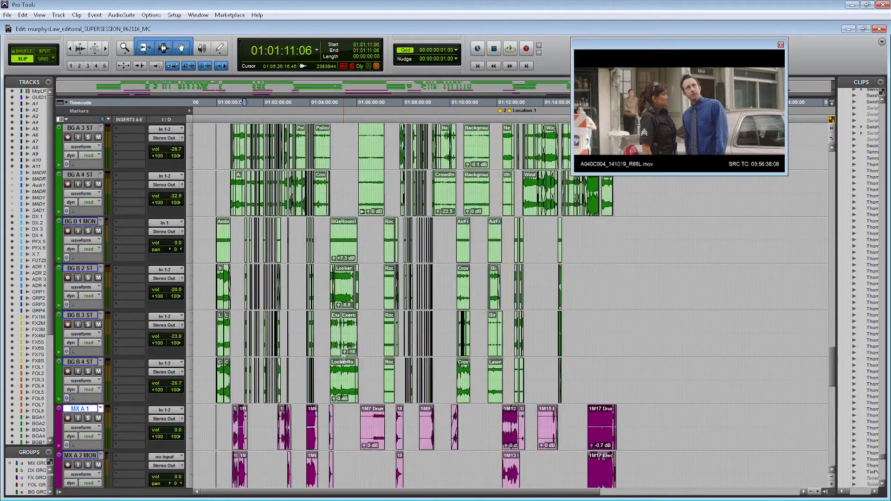
pyautogui.scroll(15, 343, 359)
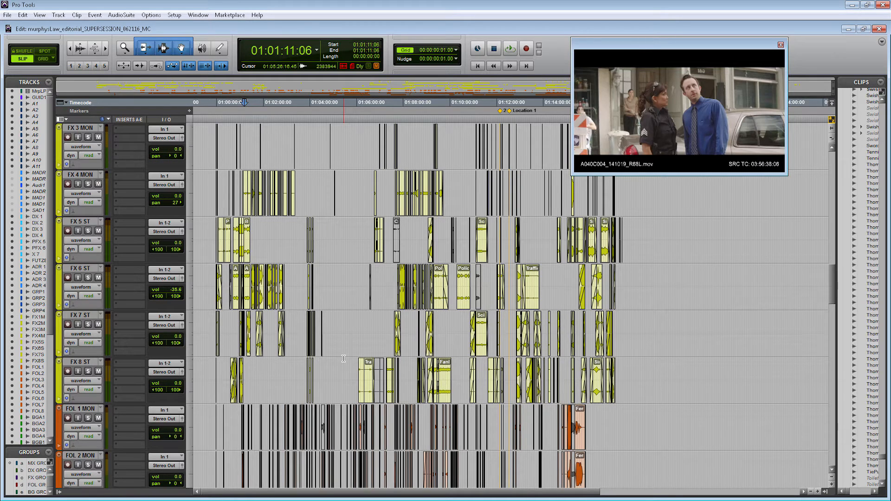
pyautogui.scroll(5, 343, 358)
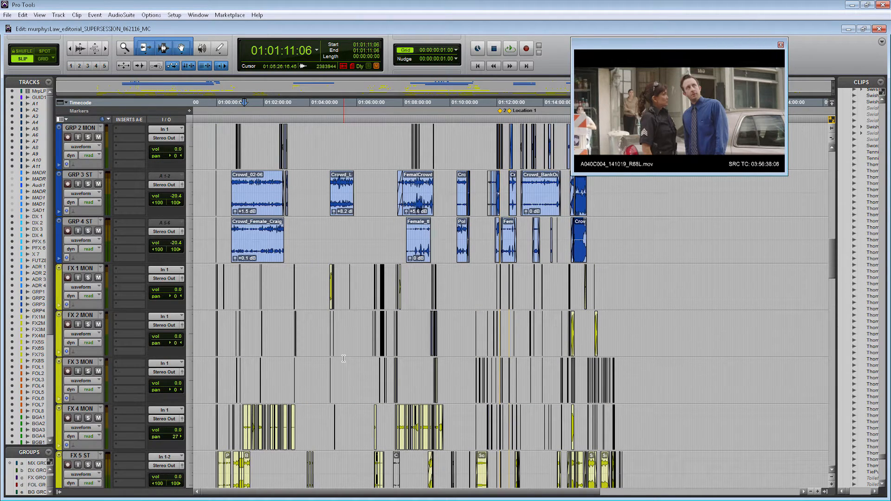
# Activate the FX group and select the range 01:04:50:14 to 01:05:06:14 across all FX tracks.
pyautogui.click(332, 317)
pyautogui.hotkey('ctrl', ']')
pyautogui.hotkey('ctrl', ']')
pyautogui.hotkey('ctrl', ']')
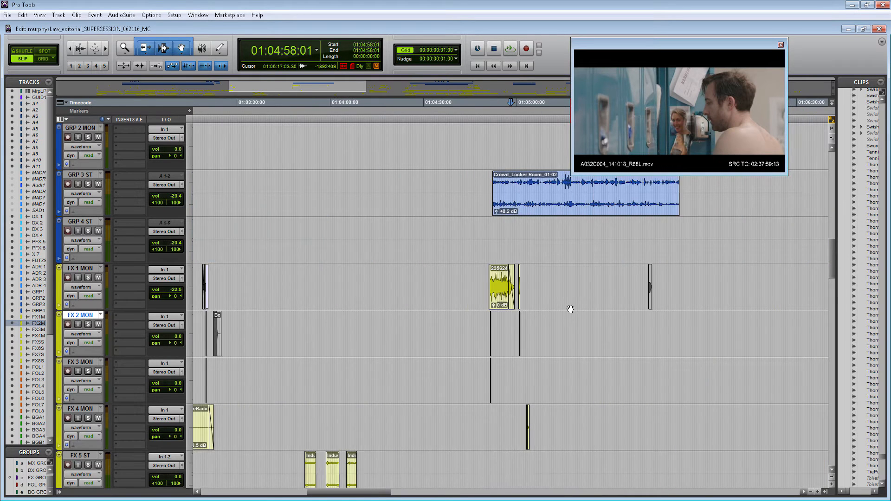
pyautogui.hotkey('ctrl', ']')
pyautogui.hotkey('ctrl', ']')
pyautogui.hotkey('ctrl', ']')
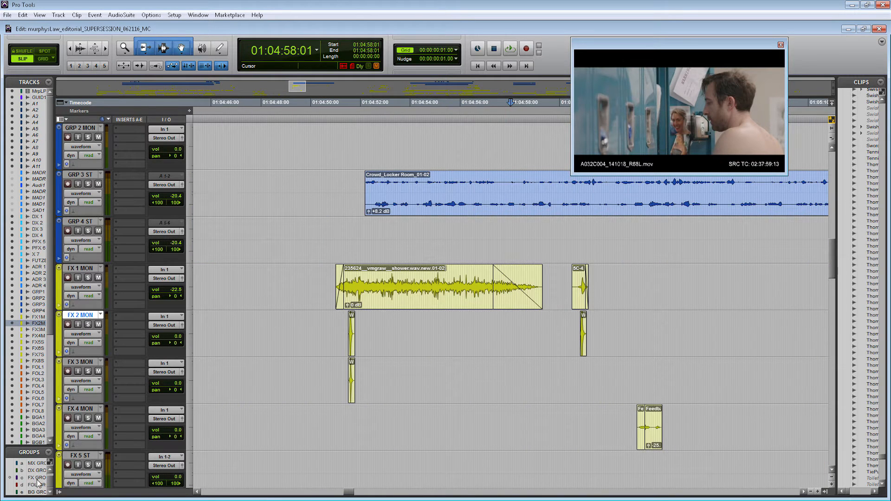
pyautogui.click(38, 478)
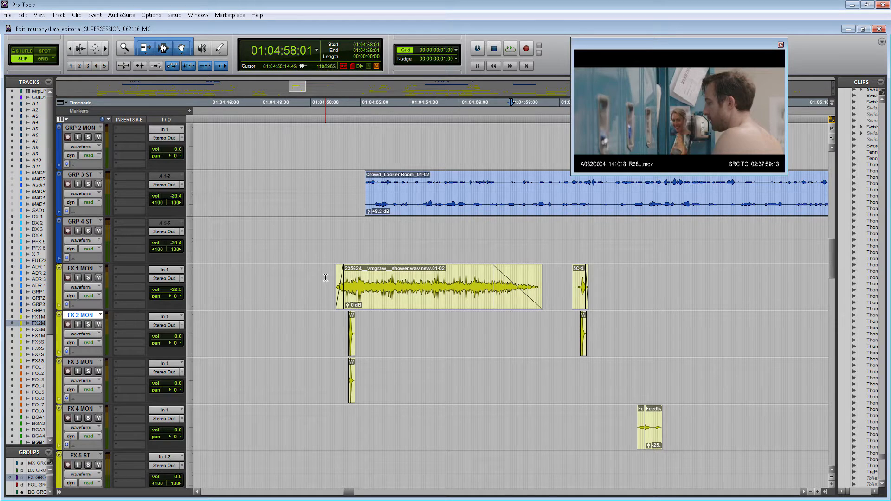
pyautogui.moveTo(326, 277); pyautogui.dragTo(723, 312)
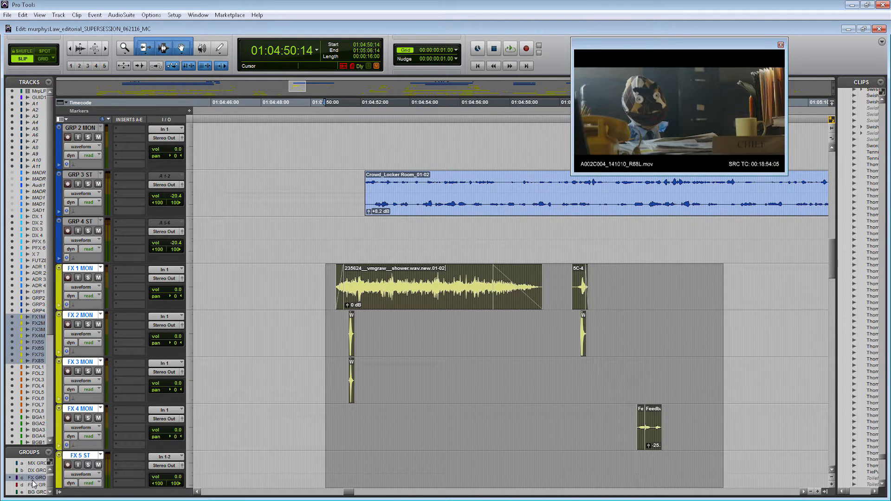
# Try moving the selected FX clips about two seconds earlier as a group, and undo the move.
pyautogui.scroll(-5, 401, 296)
pyautogui.scroll(5, 403, 295)
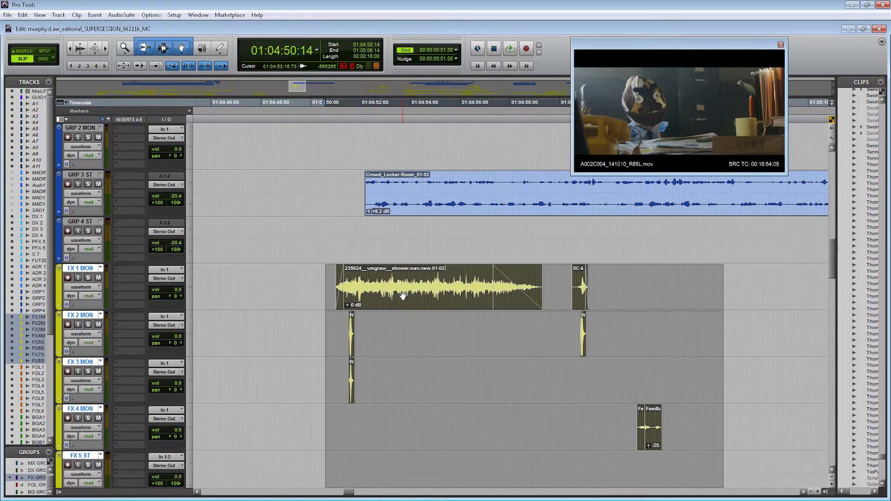
pyautogui.moveTo(403, 296); pyautogui.dragTo(282, 389)
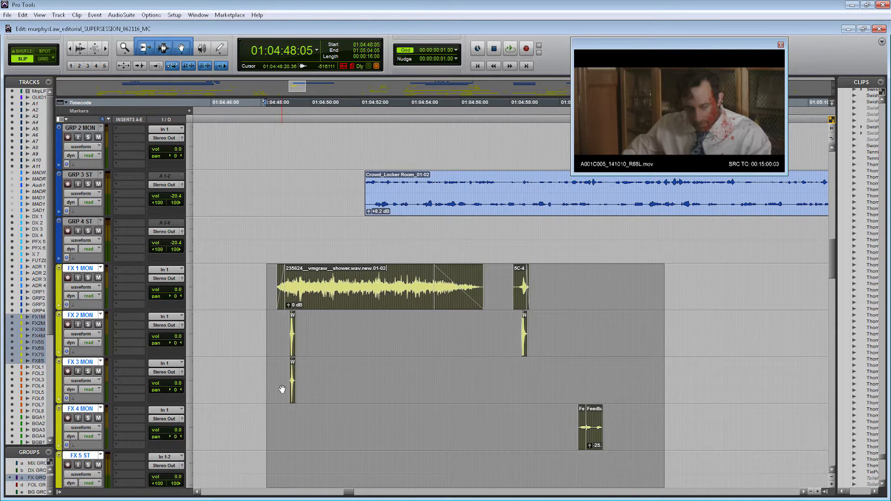
pyautogui.hotkey('ctrl', 'z')
# Show pan automation on DX 4 and set the pan to 100 right between 01:05:00:12 and 01:05:04:02.
pyautogui.click(414, 321)
pyautogui.scroll(10, 413, 321)
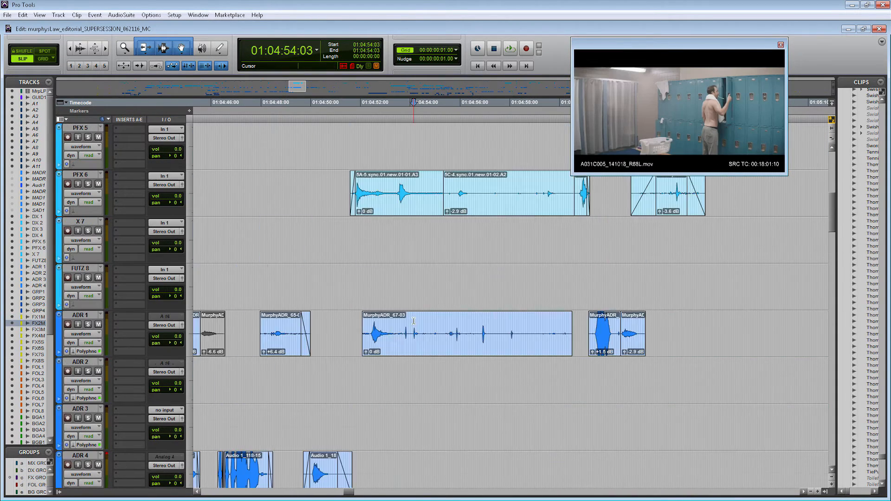
pyautogui.scroll(3, 413, 321)
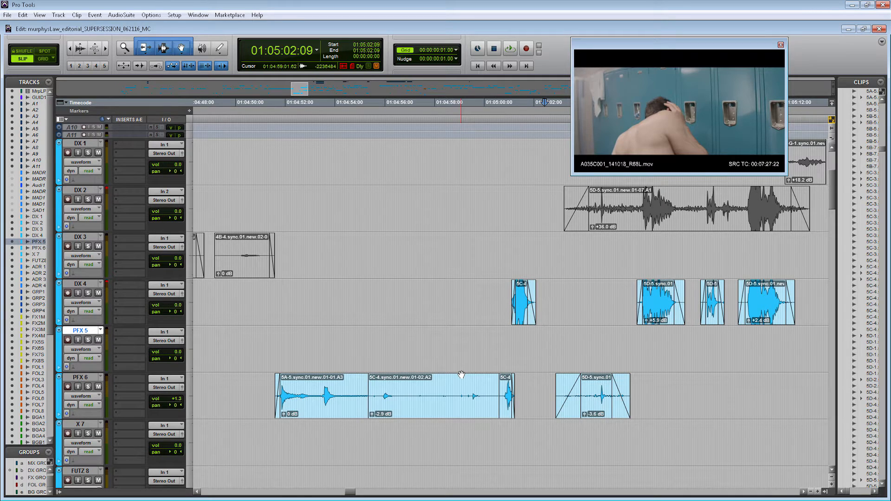
pyautogui.click(506, 288)
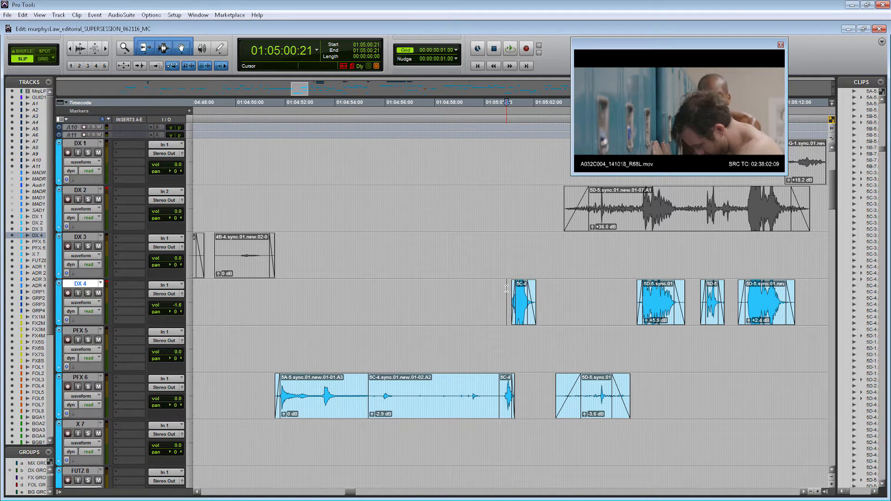
pyautogui.click(91, 302)
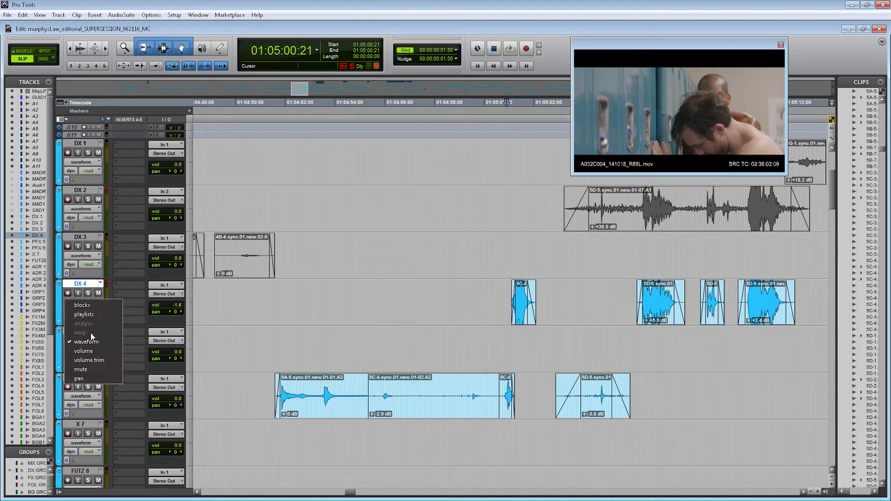
pyautogui.click(89, 379)
pyautogui.moveTo(497, 304); pyautogui.dragTo(585, 299)
pyautogui.moveTo(528, 289); pyautogui.dragTo(528, 325)
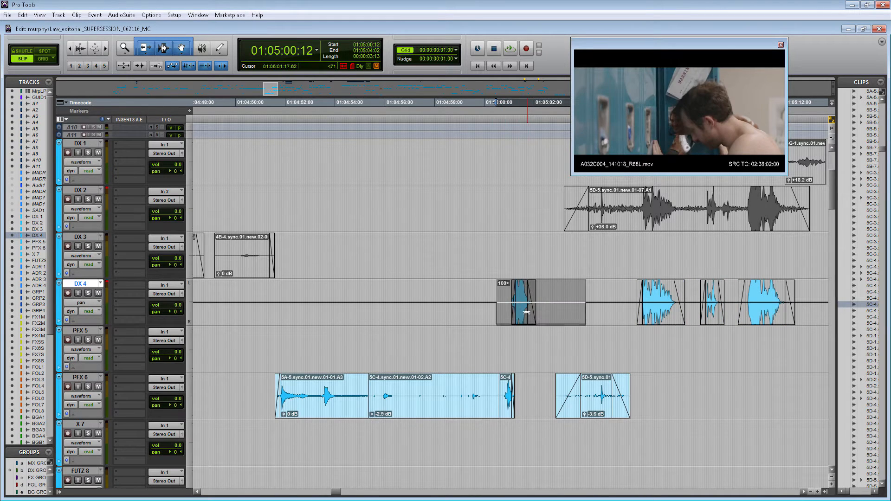
# Solo DX 4 to audition the passage around 01:05:00, and turn its solo off.
pyautogui.click(506, 300)
pyautogui.hotkey('shift', 's')
pyautogui.press('space')
pyautogui.press('space')
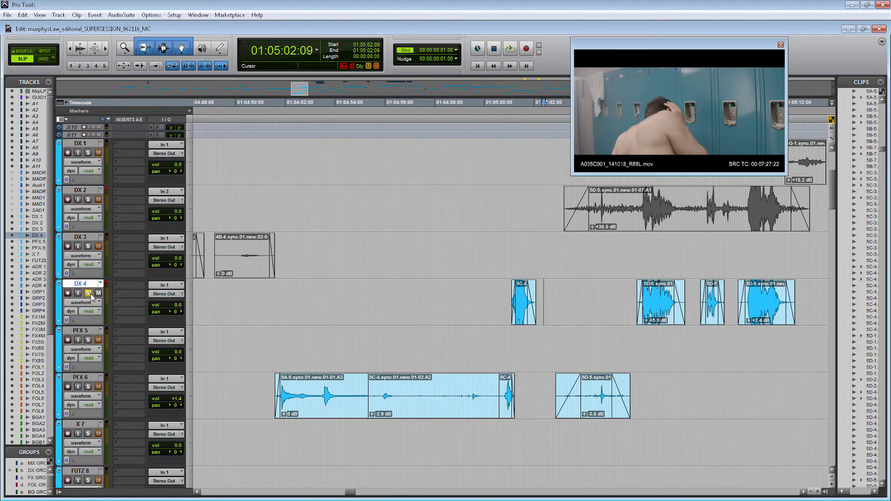
pyautogui.click(88, 293)
pyautogui.click(485, 289)
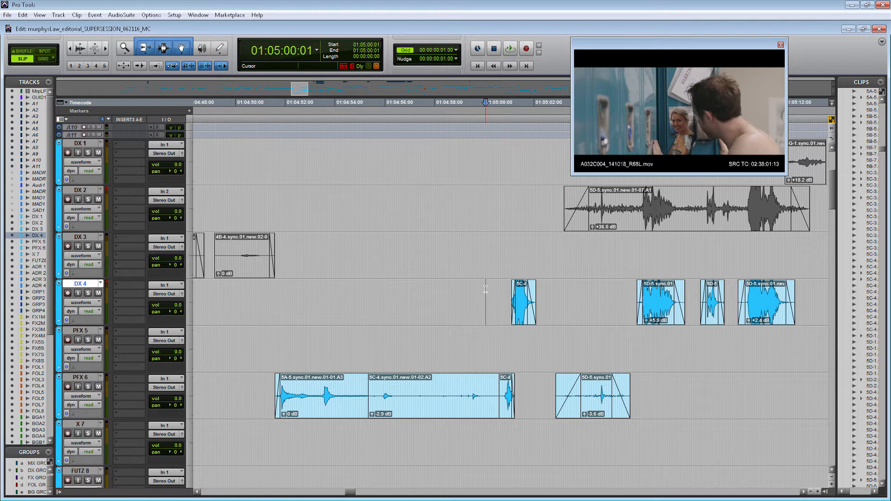
# Look along the dialogue tracks from 01:05:00:01 to locate the phone-call scene around 01:07:16.
pyautogui.press('r')
pyautogui.press('r')
pyautogui.press('r')
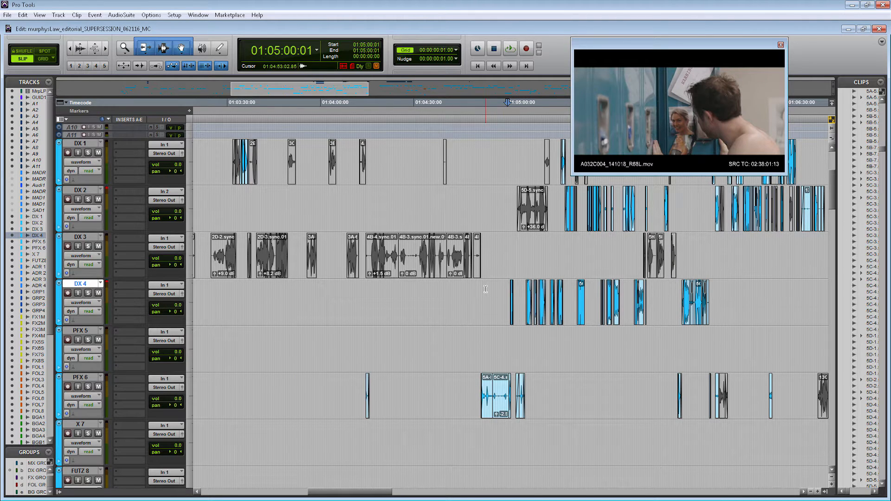
pyautogui.click(753, 336)
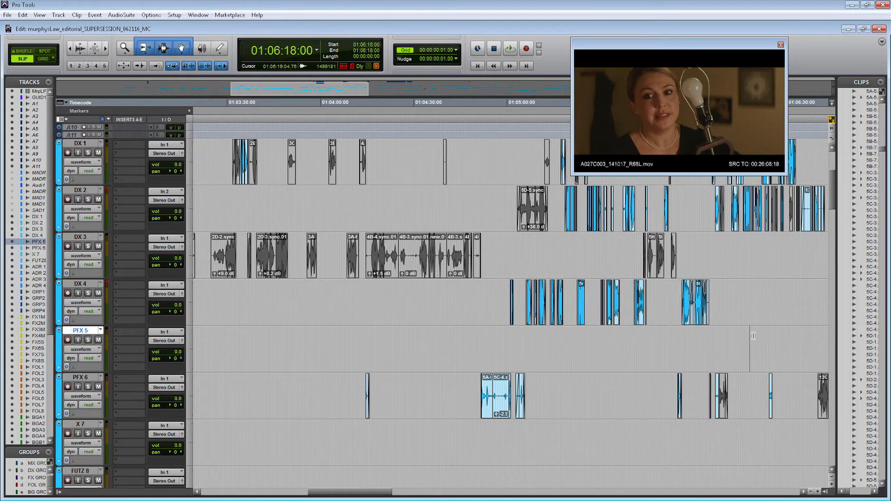
pyautogui.hotkey('ctrl', '[')
pyautogui.moveTo(615, 338); pyautogui.dragTo(730, 336)
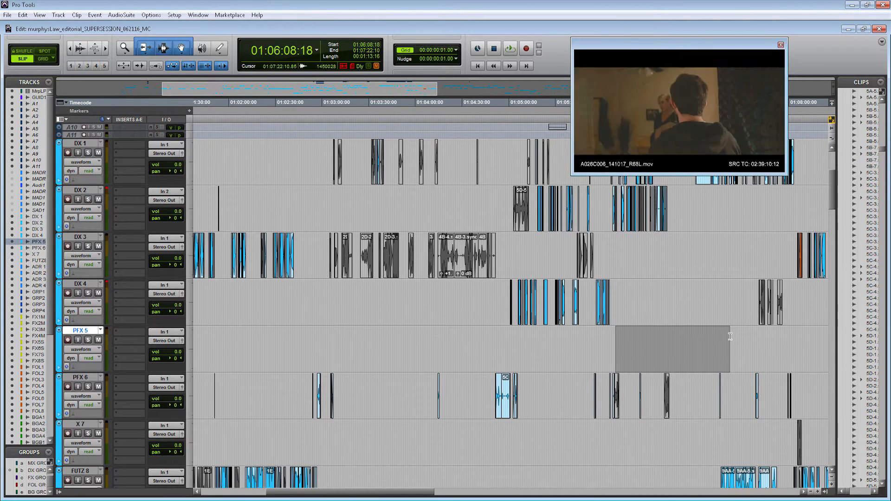
pyautogui.click(729, 337)
pyautogui.press('t')
pyautogui.press('t')
pyautogui.press('t')
pyautogui.press('t')
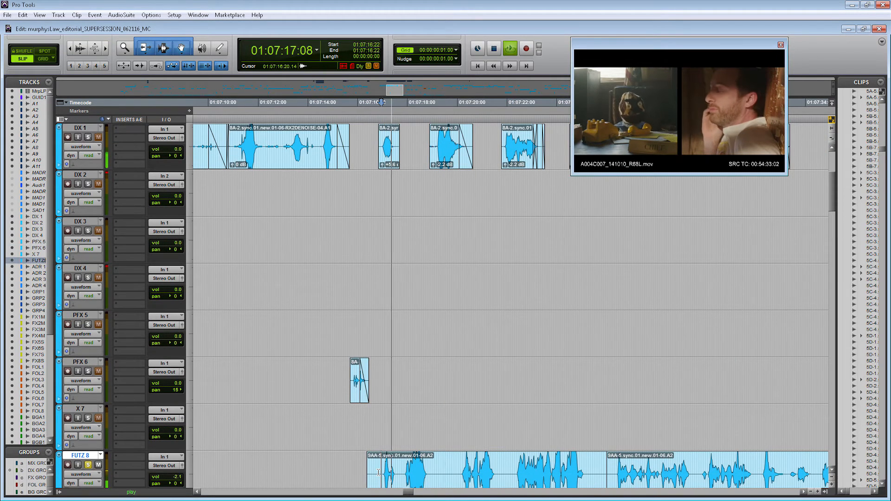
# Audition FUTZ 8 in solo from about 01:07:16:22, and turn its solo off.
pyautogui.click(378, 473)
pyautogui.press('space')
pyautogui.hotkey('shift', 's')
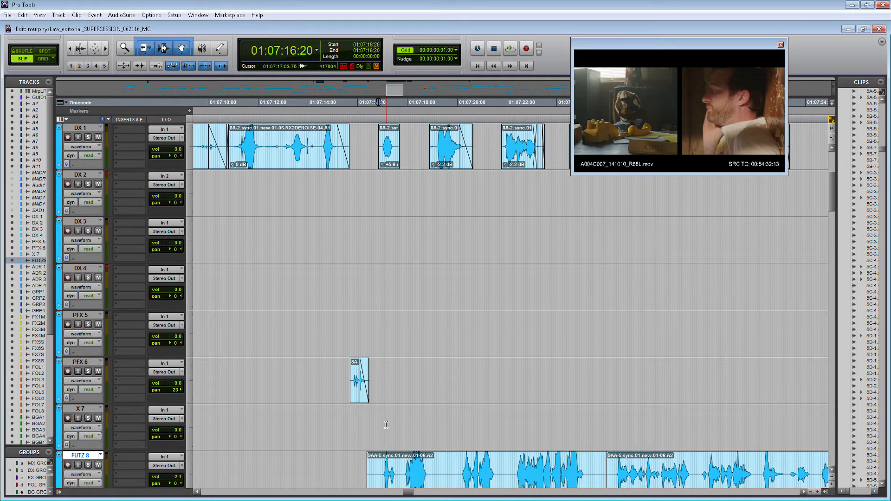
# Show pan automation on DX 1 and set the pan to 50 right between 01:07:16:17 and 01:07:40:04.
pyautogui.scroll(5, 390, 408)
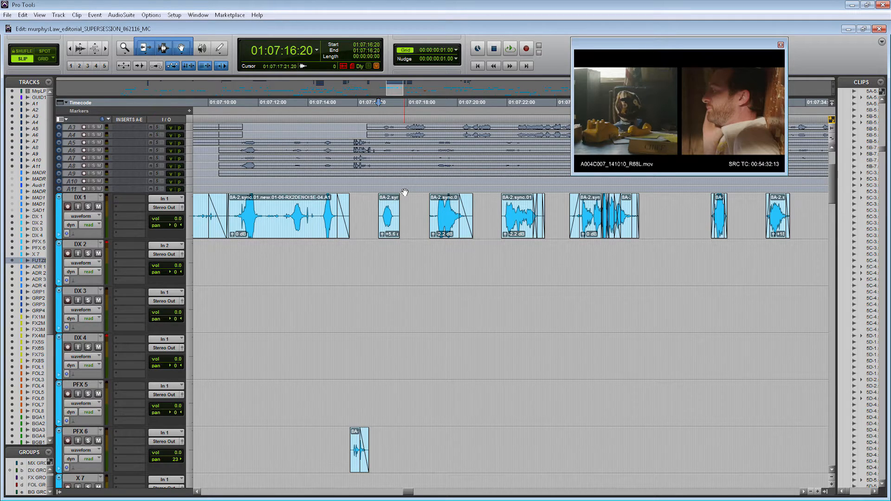
pyautogui.click(512, 213)
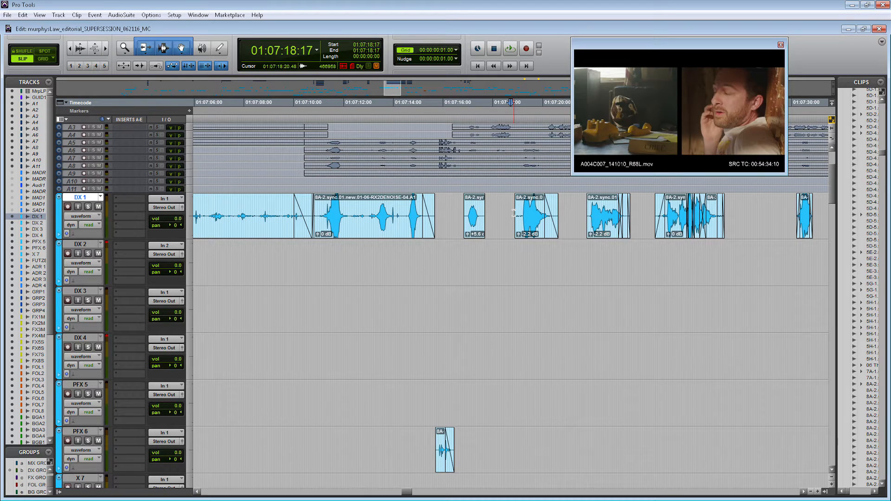
pyautogui.click(81, 216)
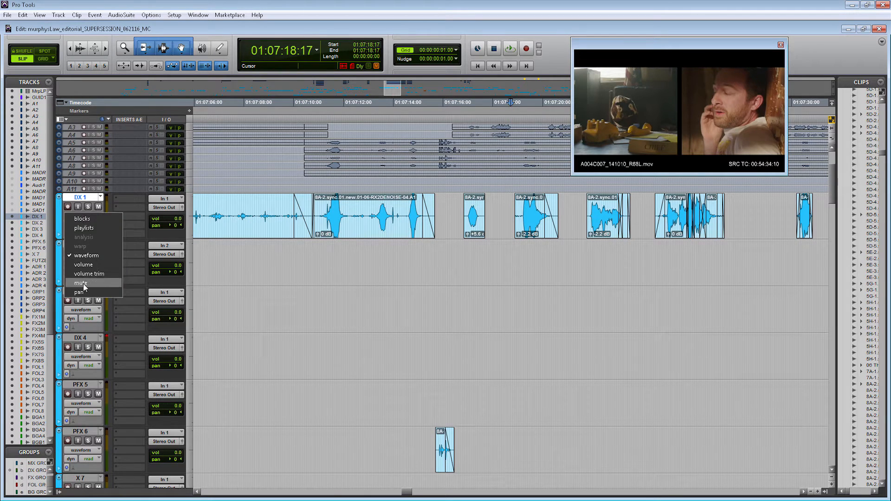
pyautogui.click(80, 292)
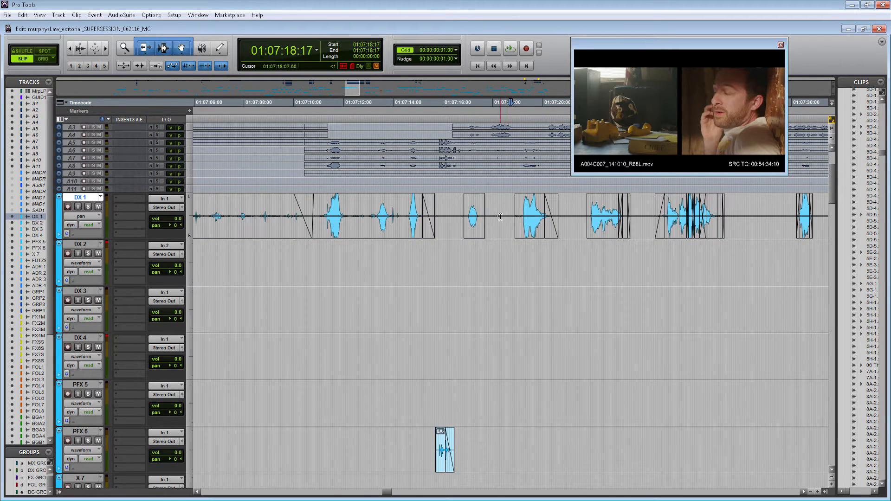
pyautogui.click(495, 216)
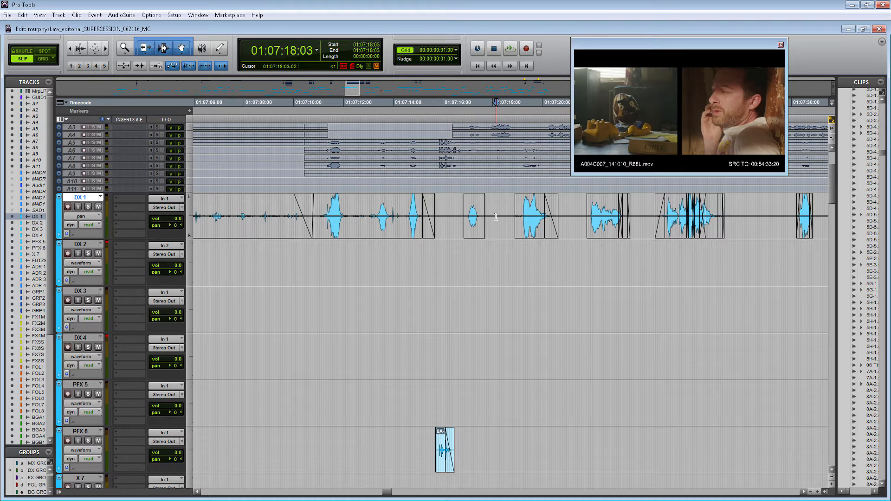
pyautogui.moveTo(454, 216); pyautogui.dragTo(741, 218)
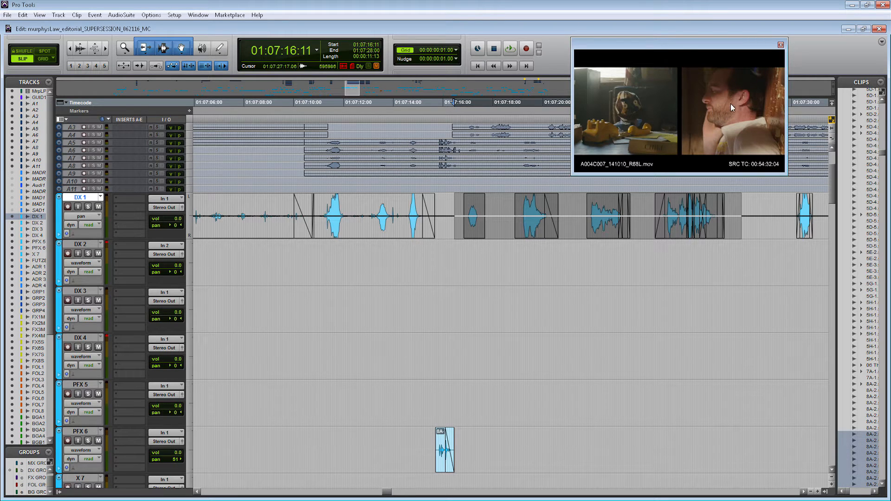
pyautogui.press('r')
pyautogui.moveTo(777, 208); pyautogui.dragTo(497, 210)
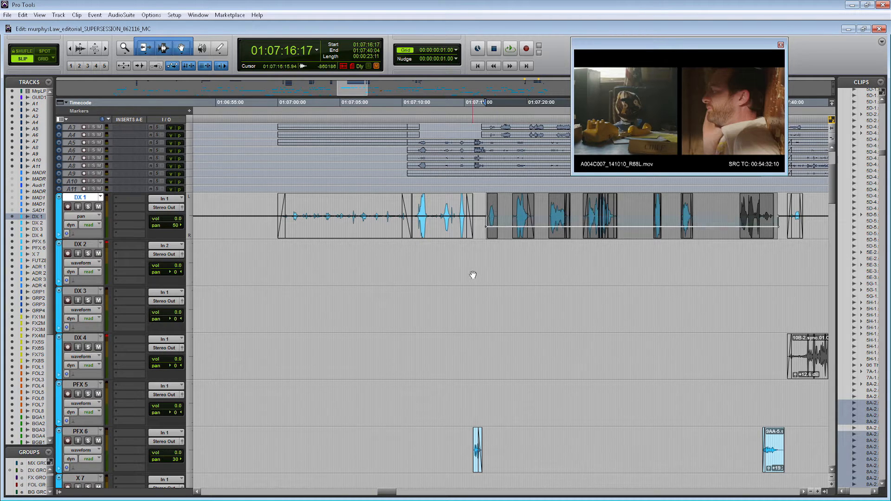
# Solo DX 1 and play its panned dialogue from 01:07:16:12.
pyautogui.click(483, 217)
pyautogui.hotkey('shift', 's')
pyautogui.press('space')
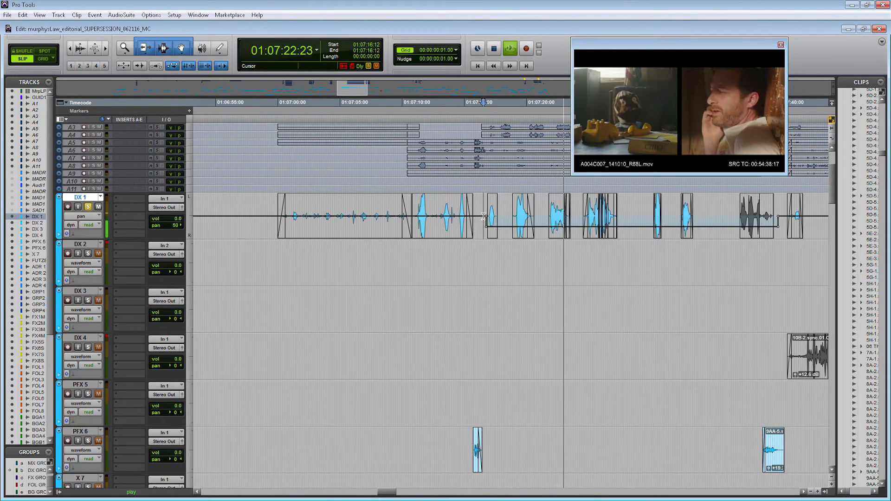
pyautogui.press('space')
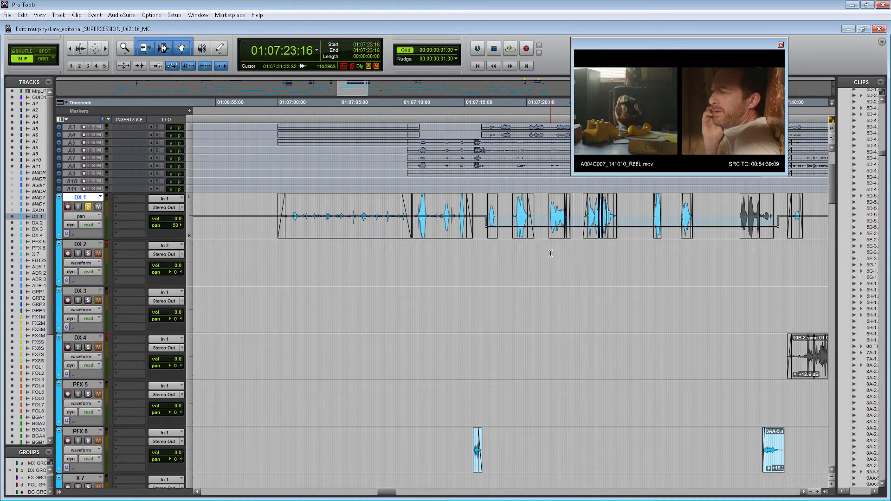
# Show pan automation on ADR 4 and set the pan to 51 left between 01:07:16:15 and 01:07:40:05.
pyautogui.scroll(-15, 550, 253)
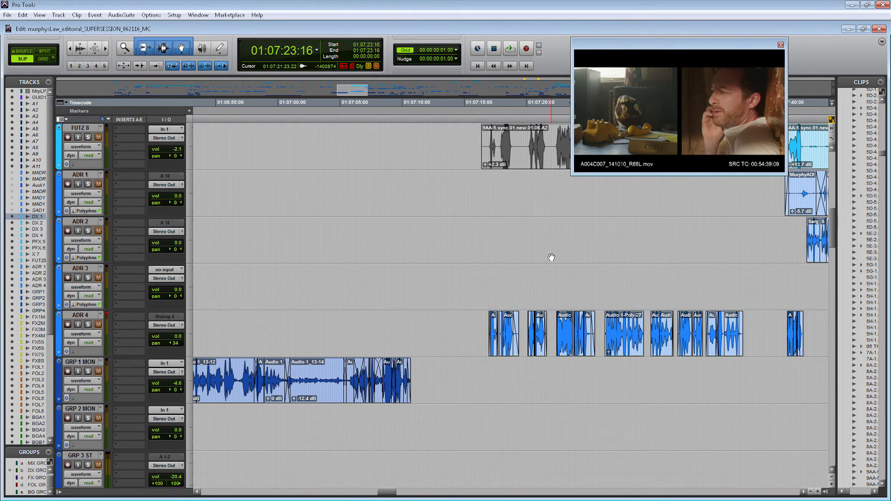
pyautogui.click(483, 332)
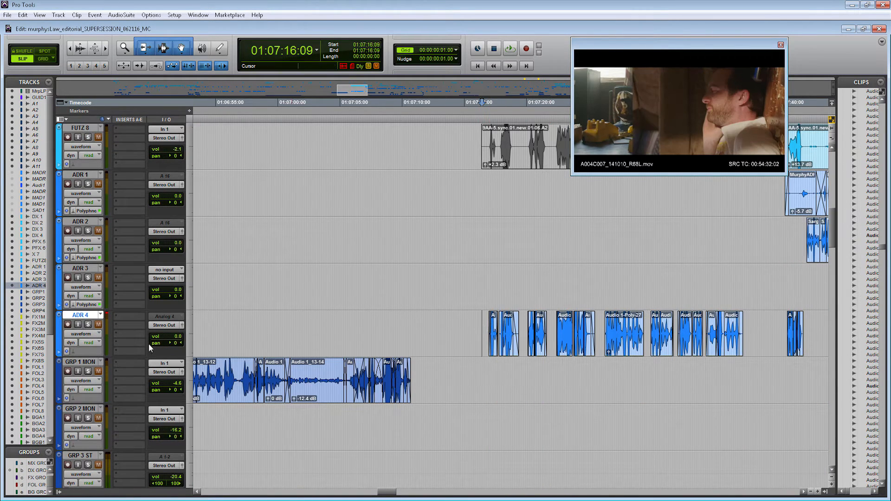
pyautogui.click(87, 335)
pyautogui.click(82, 375)
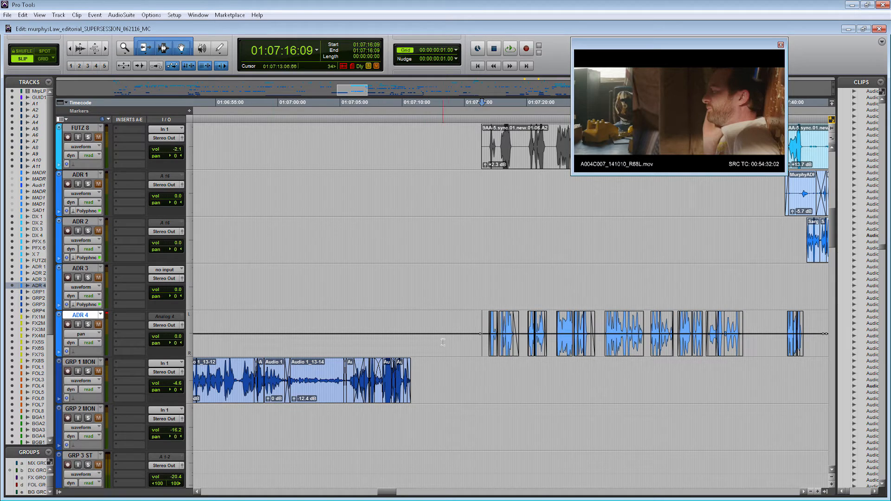
pyautogui.moveTo(484, 328); pyautogui.dragTo(778, 330)
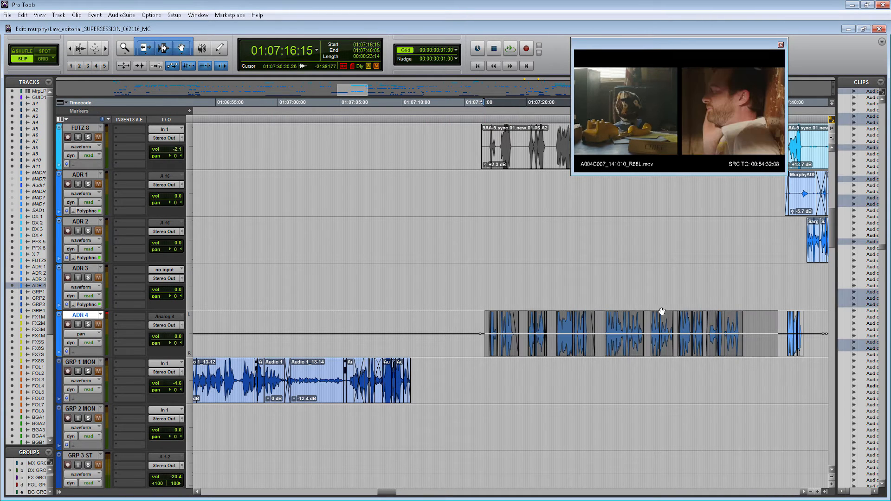
pyautogui.moveTo(660, 306)
pyautogui.mouseDown()
pyautogui.moveTo(655, 295)
pyautogui.moveTo(653, 315)
pyautogui.mouseUp()
# Solo ADR 4 and play the phone-call scene from 01:07:16:17.
pyautogui.click(485, 362)
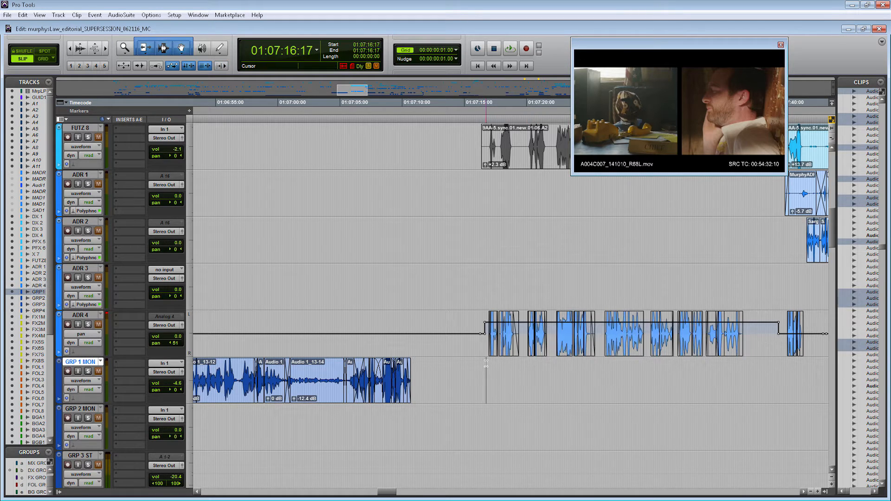
pyautogui.click(88, 324)
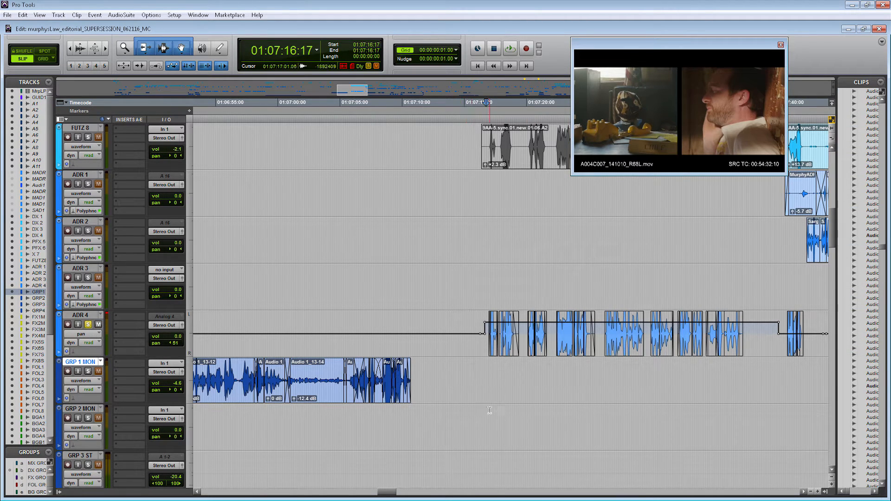
pyautogui.press('space')
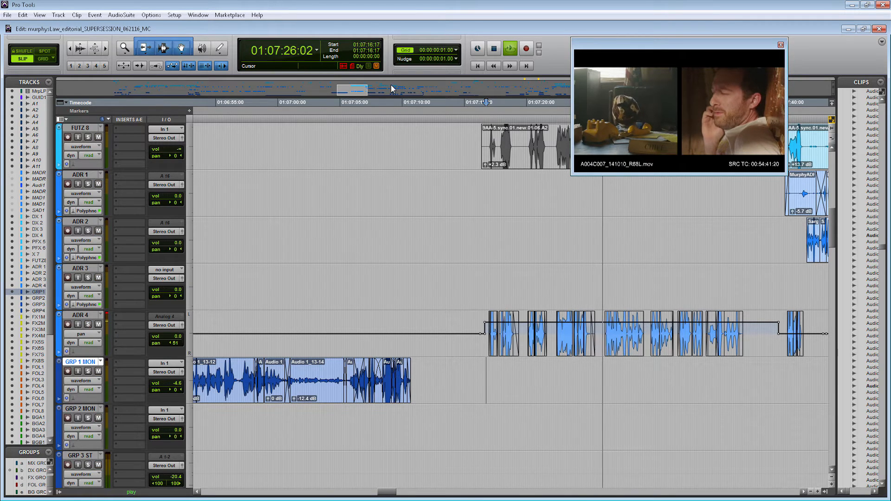
pyautogui.press('space')
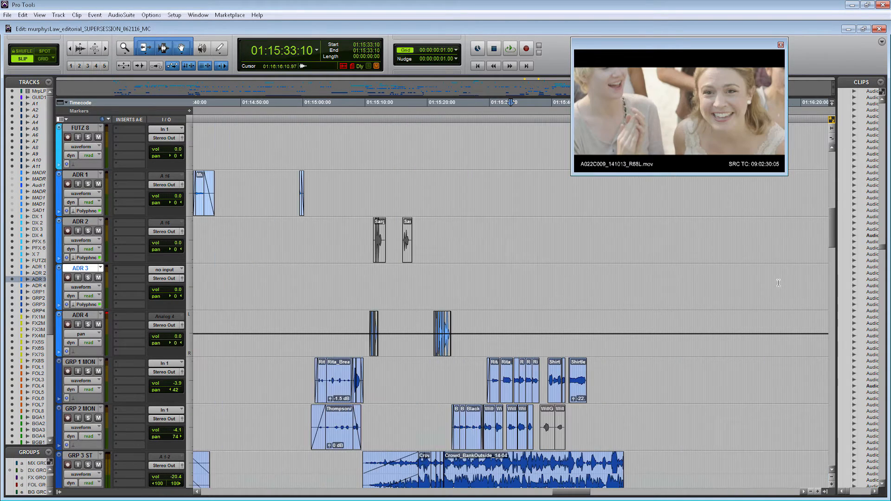
# Locate the crowd scene around 01:15:28 and audition its DX 2 dialogue in solo.
pyautogui.press('t')
pyautogui.press('t')
pyautogui.press('r')
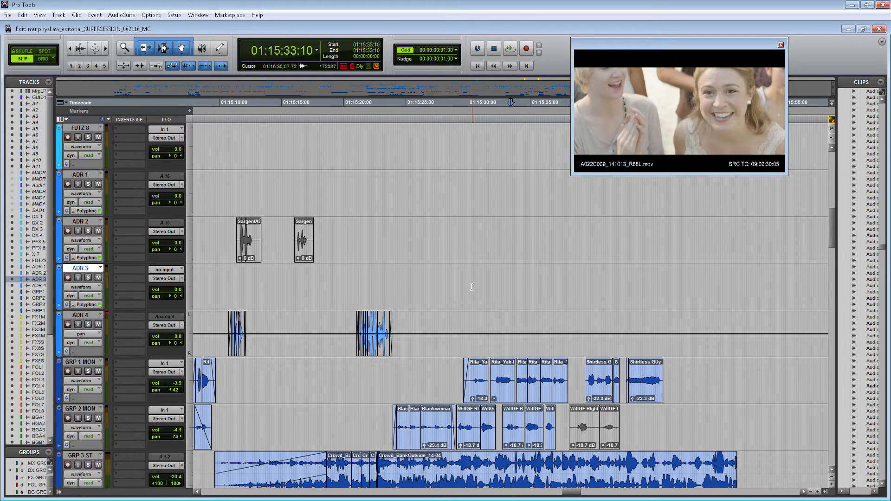
pyautogui.click(521, 274)
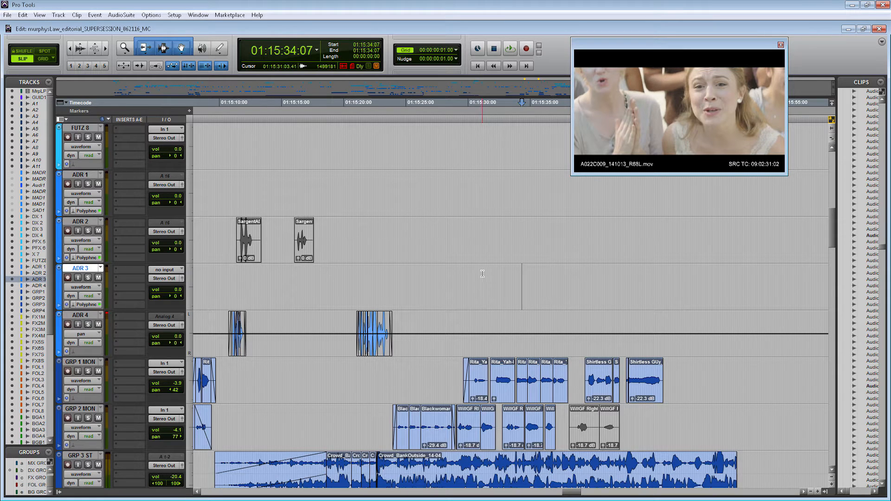
pyautogui.click(454, 278)
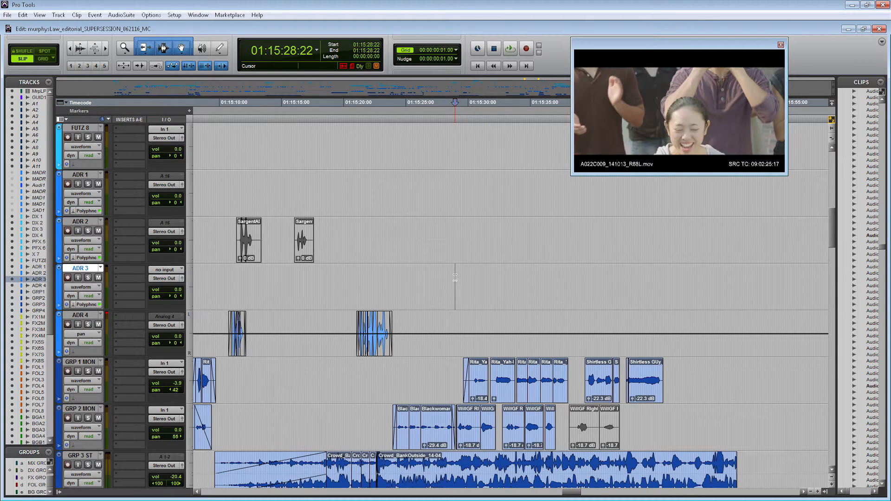
pyautogui.press('space')
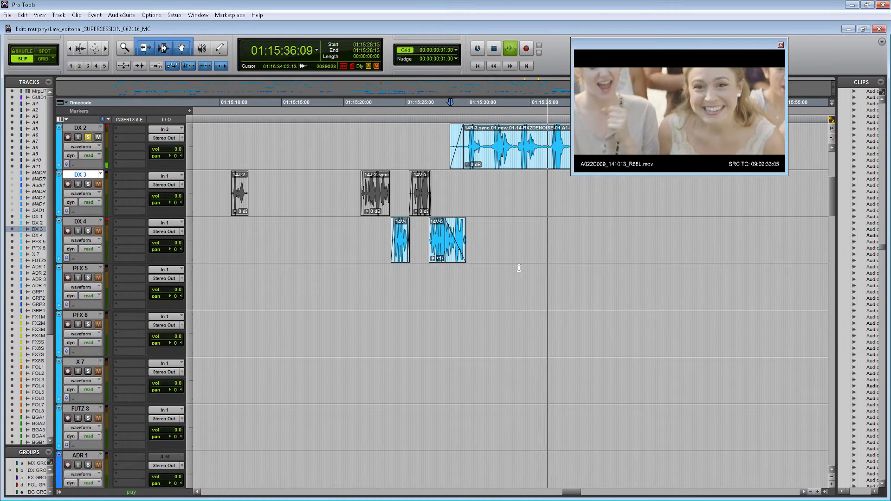
pyautogui.press('space')
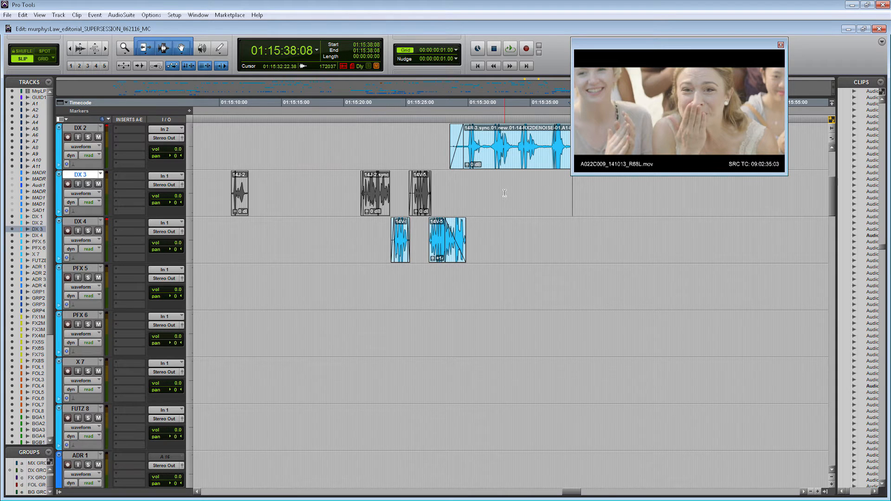
# Look over the whole session layout, from the dialogue, ADR and group tracks through the effects, backgrounds and music tracks.
pyautogui.press('r')
pyautogui.press('r')
pyautogui.press('r')
pyautogui.press('r')
pyautogui.click(263, 184)
pyautogui.press('q')
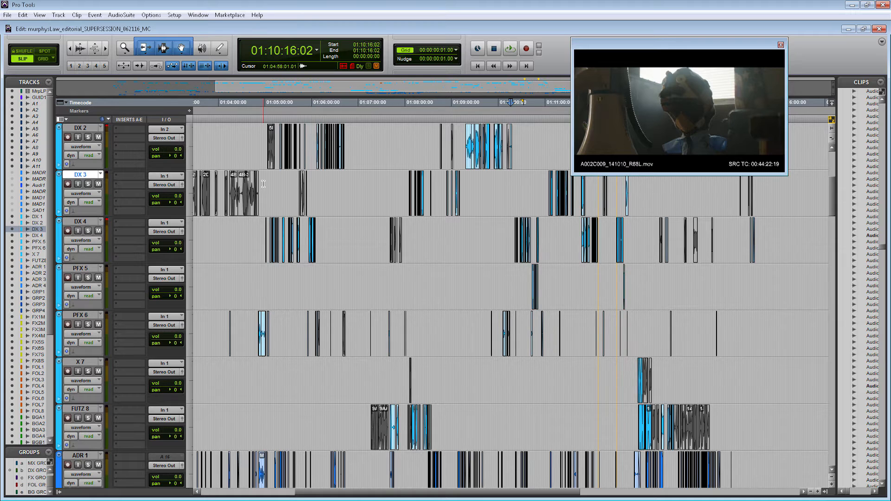
pyautogui.scroll(-3, 263, 183)
pyautogui.scroll(-6, 263, 184)
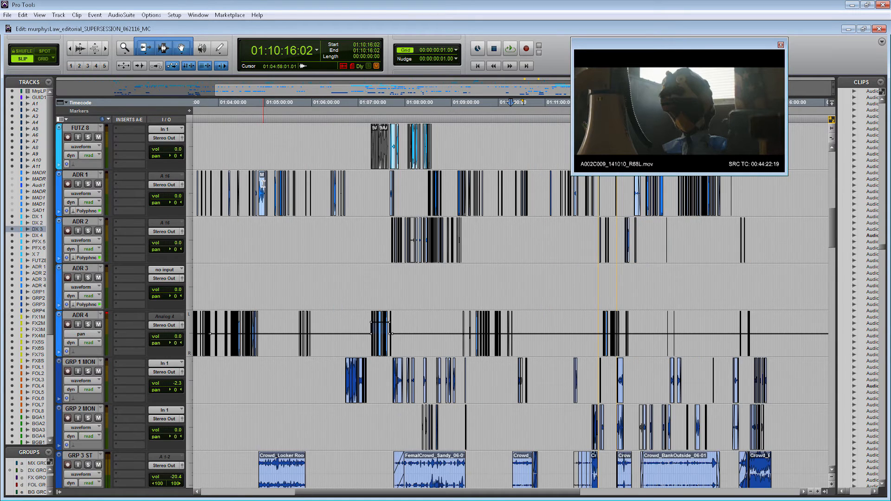
pyautogui.scroll(-14, 263, 184)
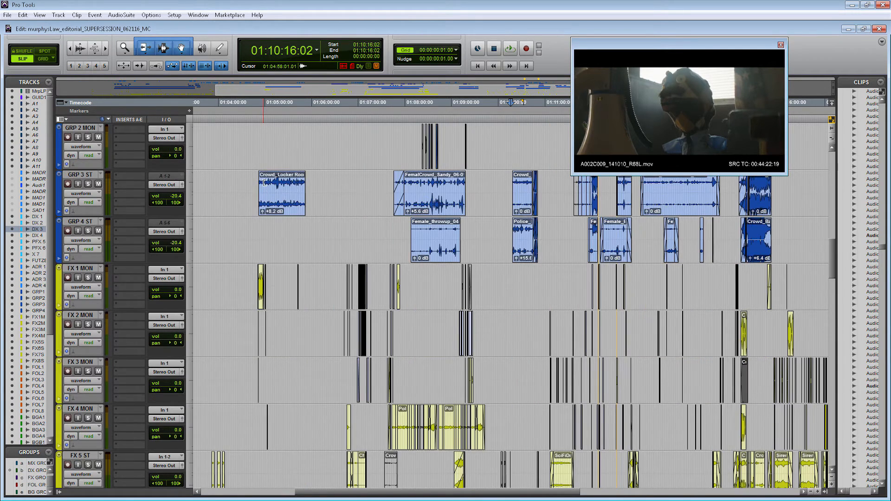
pyautogui.scroll(-8, 271, 187)
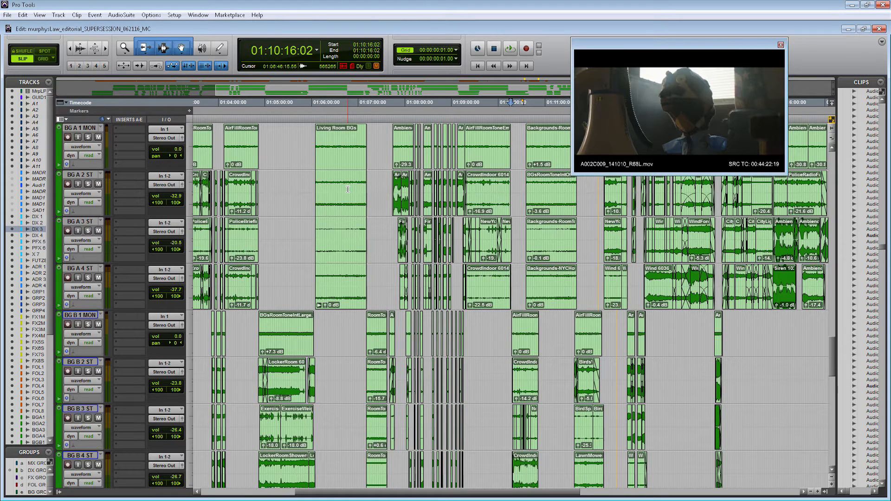
pyautogui.scroll(-4, 346, 185)
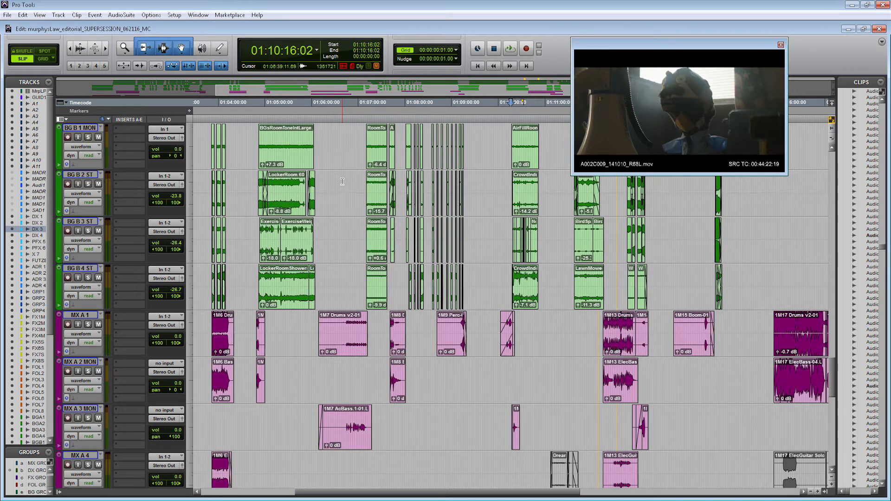
pyautogui.scroll(-3, 342, 181)
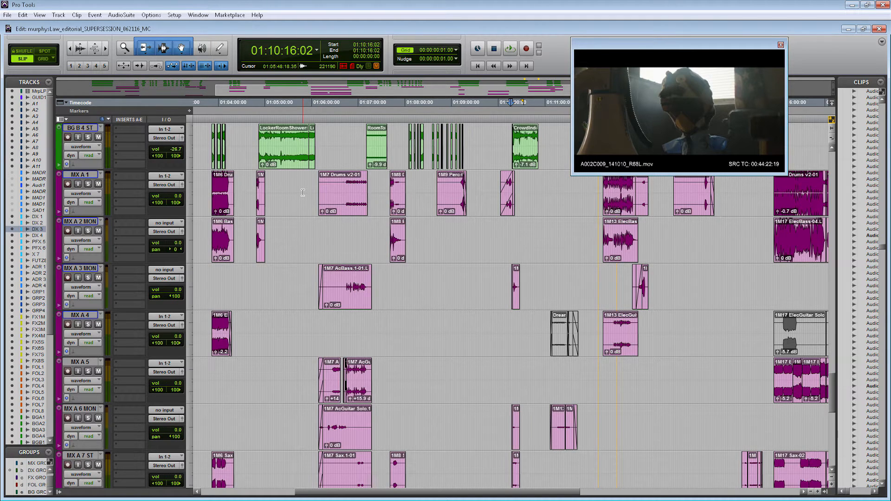
# Show pan automation on MX A 3 MON and centre the track's pan at 0.
pyautogui.click(348, 287)
pyautogui.click(347, 284)
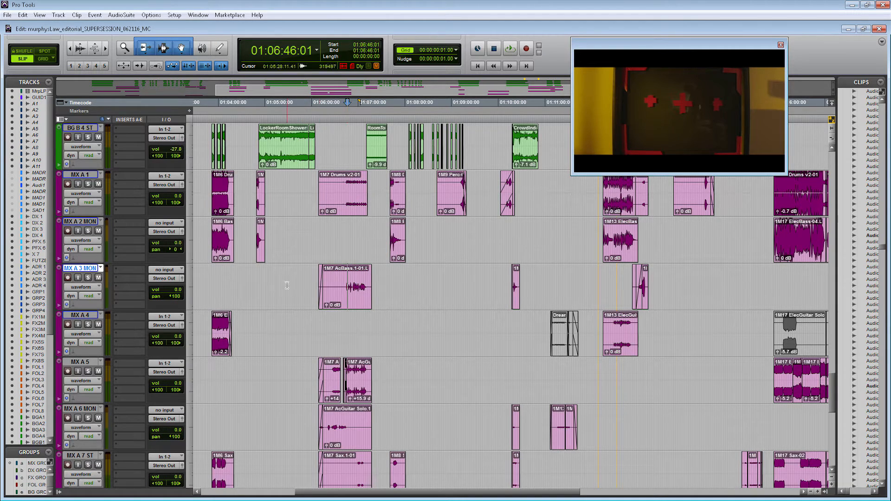
pyautogui.click(81, 287)
pyautogui.click(86, 367)
pyautogui.hotkey('ctrl', '[')
pyautogui.hotkey('ctrl', '[')
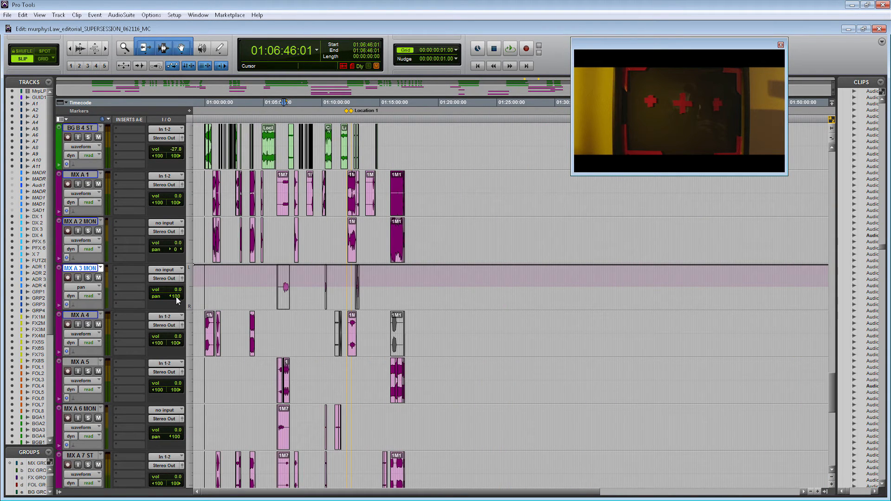
pyautogui.keyDown('alt'); pyautogui.click(176, 297); pyautogui.keyUp('alt')
# Solo MX A 3 MON and play its acoustic bass clip from 01:06:54:13, ending with the solo off.
pyautogui.press('t')
pyautogui.press('t')
pyautogui.press('t')
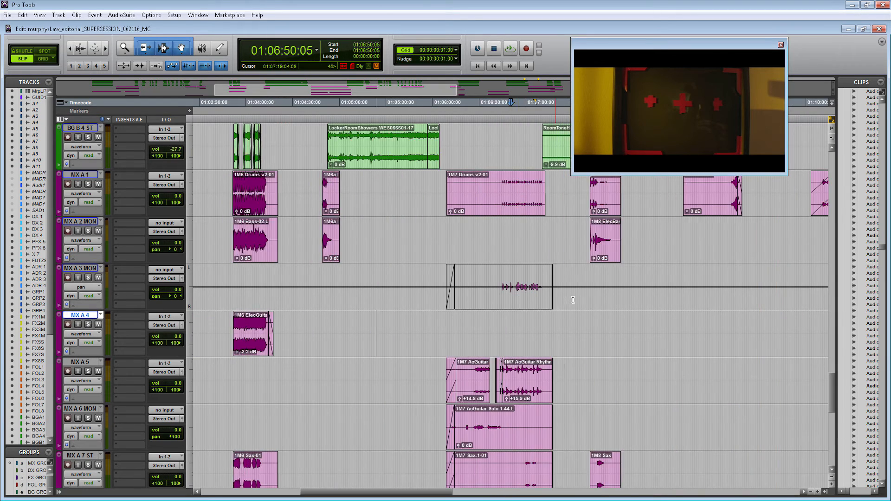
pyautogui.click(505, 314)
pyautogui.click(524, 291)
pyautogui.hotkey('shift', 's')
pyautogui.press('space')
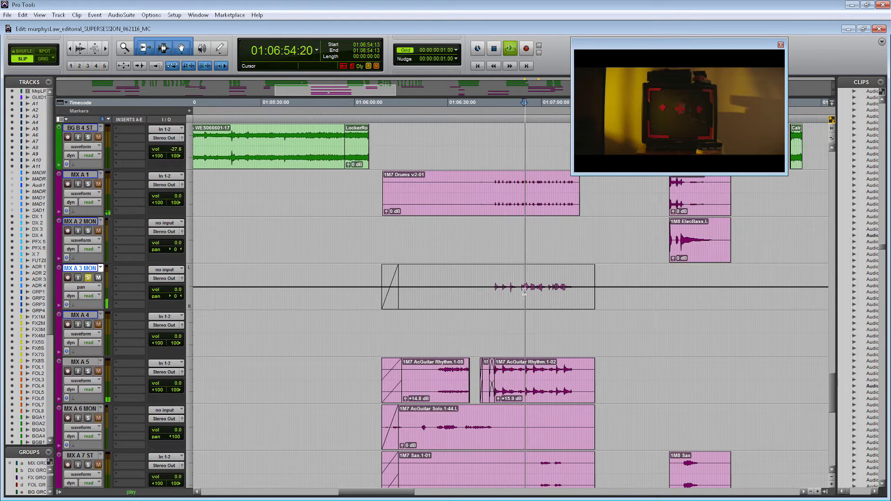
pyautogui.press('space')
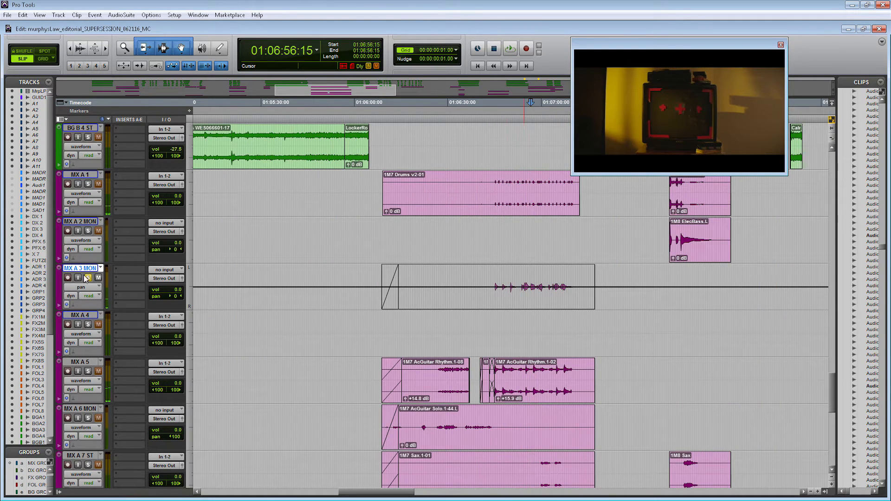
pyautogui.hotkey('shift', 's')
# Audition the drums on MX A 1 in solo from 01:06:52:04 and narrow the track's pan to 51 left and 54 right.
pyautogui.click(496, 179)
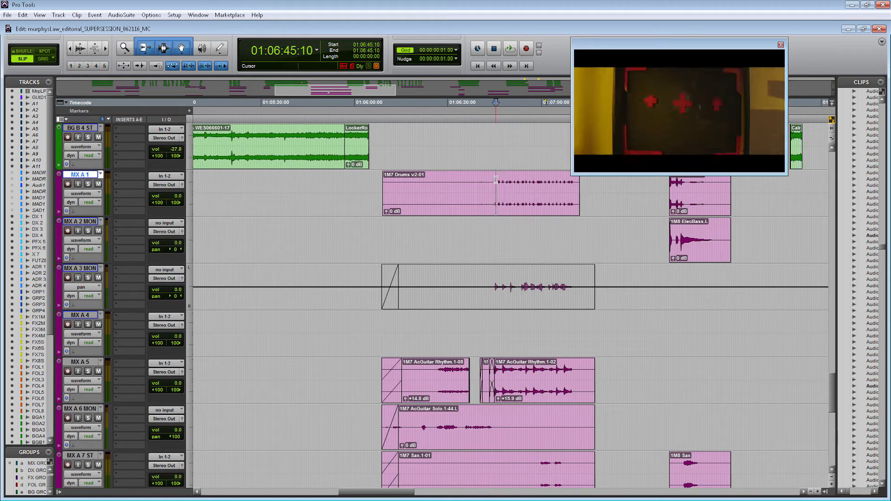
pyautogui.hotkey('shift', 's')
pyautogui.click(516, 178)
pyautogui.press('space')
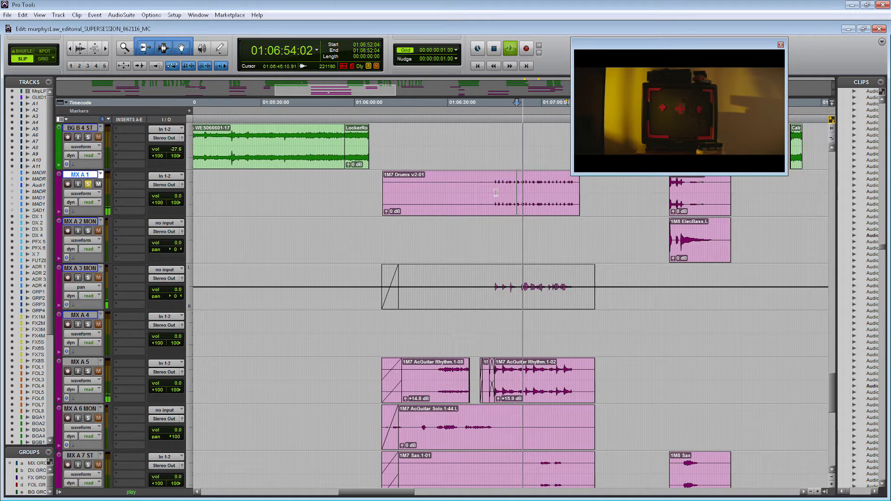
pyautogui.press('space')
pyautogui.moveTo(176, 205)
pyautogui.mouseDown()
pyautogui.moveTo(159, 211)
pyautogui.moveTo(168, 206)
pyautogui.mouseUp()
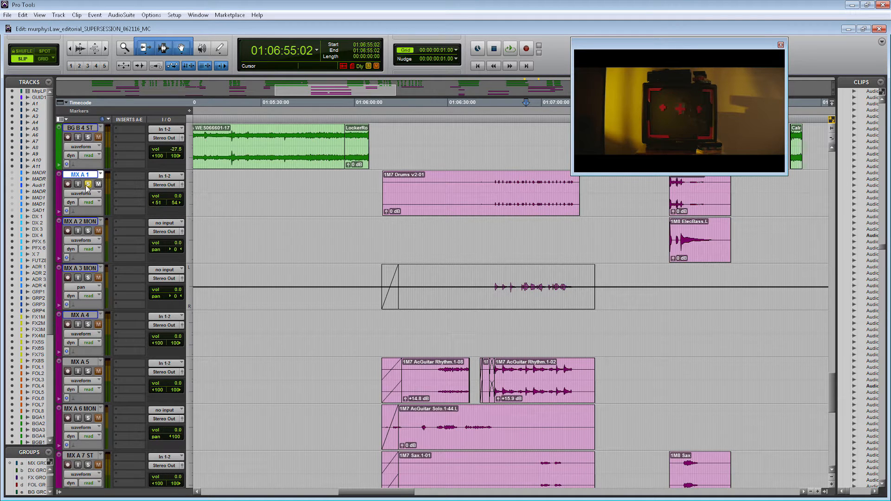
# Solo MX A 6 MON and play its acoustic guitar solo from 01:06:26:22.
pyautogui.scroll(-4, 560, 261)
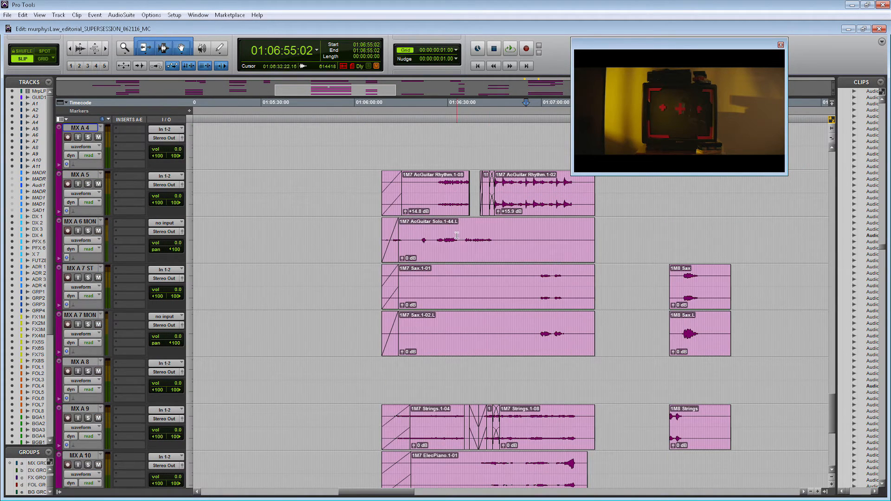
pyautogui.click(438, 232)
pyautogui.hotkey('shift', 's')
pyautogui.press('space')
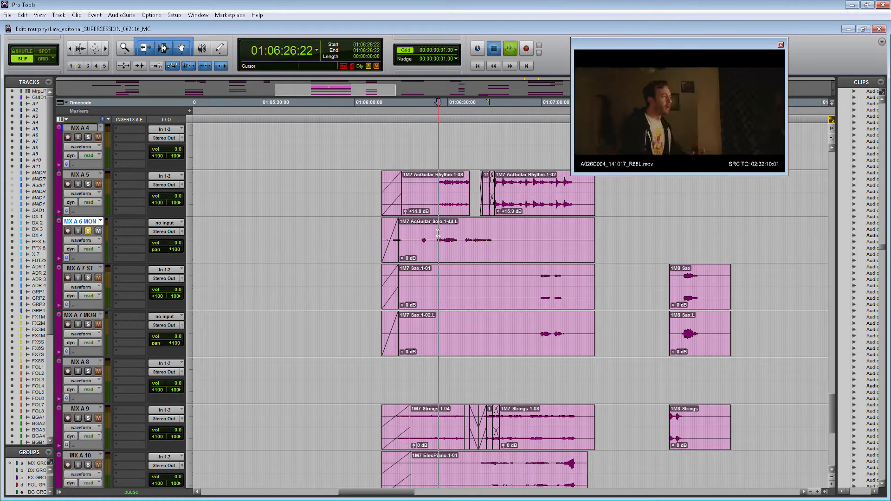
pyautogui.press('space')
# Show pan automation on MX A 6 MON and centre the track's pan at 0.
pyautogui.hotkey('ctrl', '[')
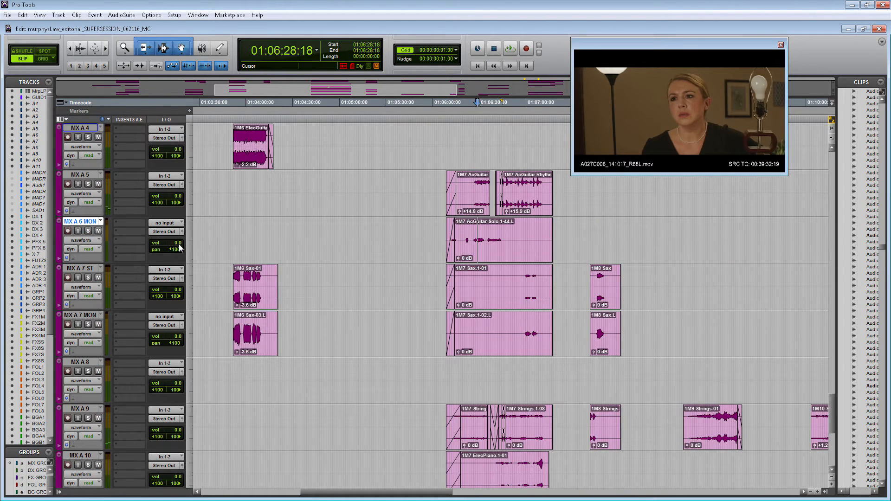
pyautogui.click(95, 240)
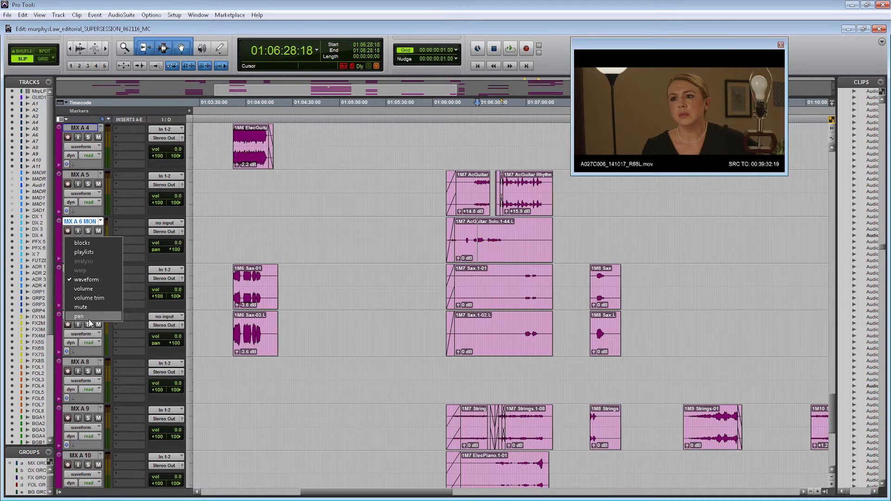
pyautogui.click(81, 316)
pyautogui.hotkey('ctrl', '[')
pyautogui.hotkey('ctrl', '[')
pyautogui.keyDown('alt'); pyautogui.click(180, 248); pyautogui.keyUp('alt')
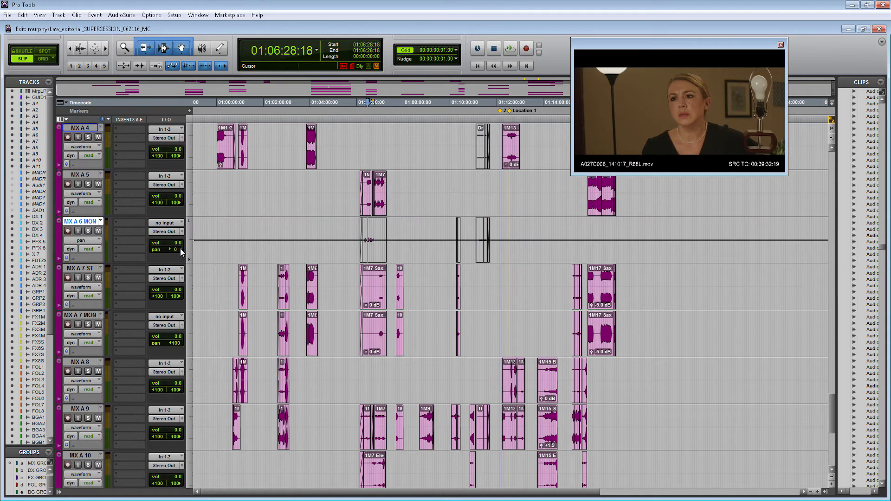
# Undo a trial pan change on the guitar solo clip and pan the whole MX A 6 MON track 19 left instead.
pyautogui.hotkey('ctrl', ']')
pyautogui.hotkey('ctrl', ']')
pyautogui.hotkey('ctrl', ']')
pyautogui.hotkey('ctrl', ']')
pyautogui.hotkey('ctrl', ']')
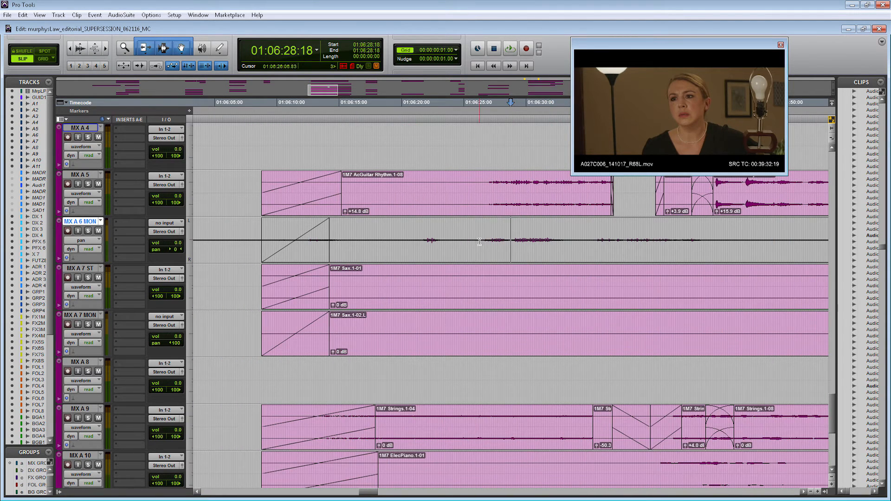
pyautogui.moveTo(482, 226); pyautogui.dragTo(485, 222)
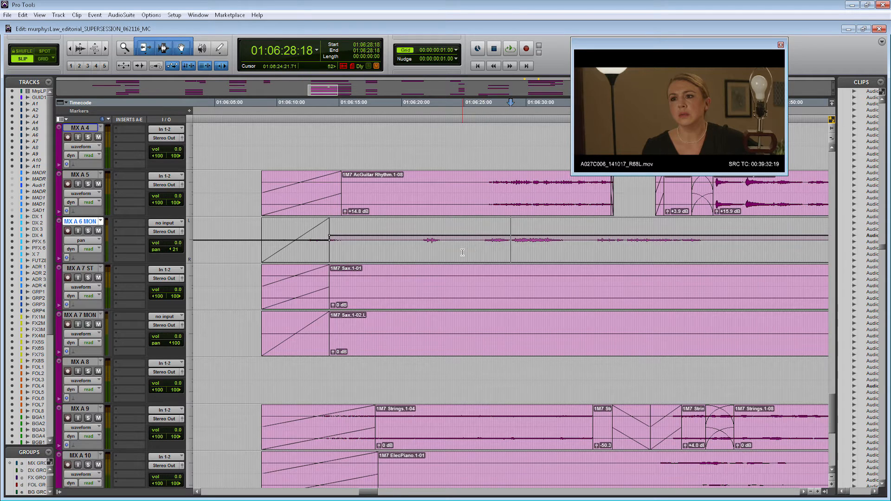
pyautogui.hotkey('ctrl', 'z')
pyautogui.moveTo(178, 254); pyautogui.dragTo(174, 252)
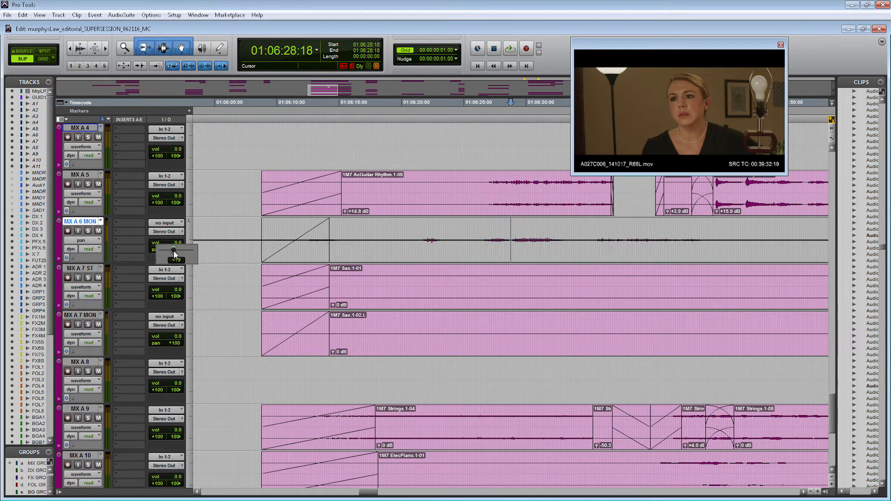
# Play the panned acoustic guitar solo with the other music tracks from 01:06:26:14.
pyautogui.click(484, 242)
pyautogui.press('space')
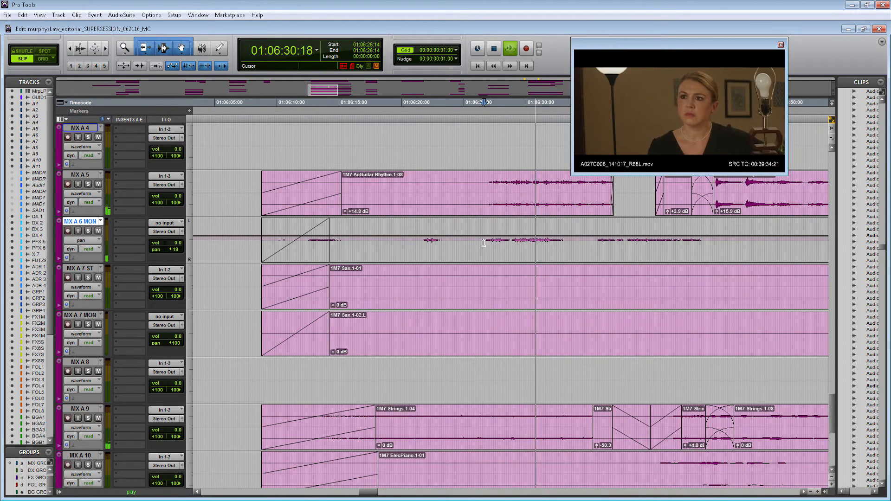
pyautogui.press('space')
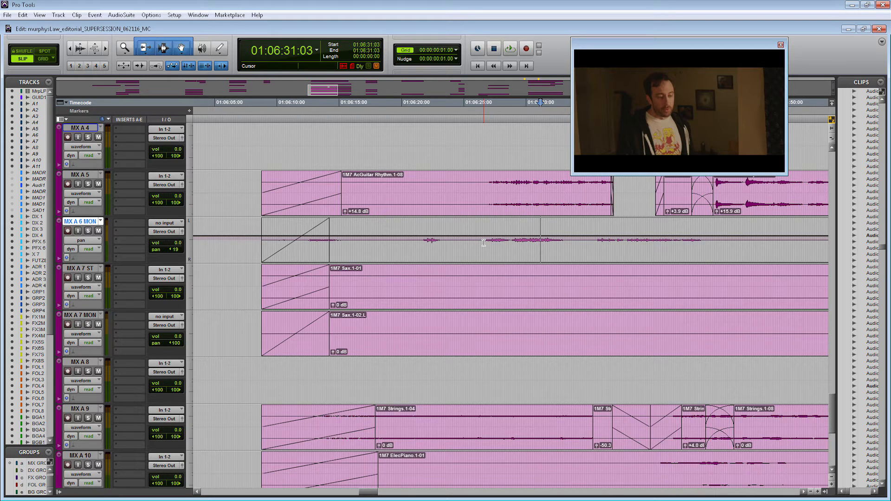
# Solo MX A 9 and play the 1M7 Strings clip from 01:06:25:03, ending with the solo off.
pyautogui.press('r')
pyautogui.press('r')
pyautogui.scroll(-2, 503, 257)
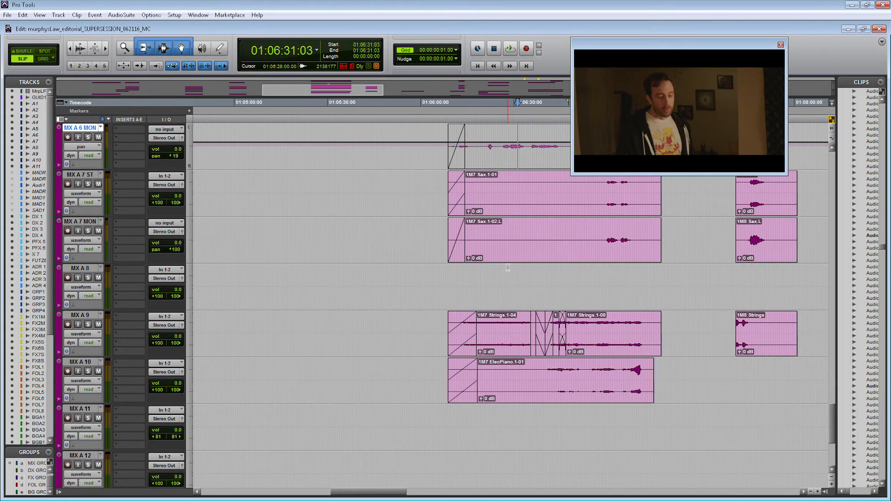
pyautogui.click(498, 329)
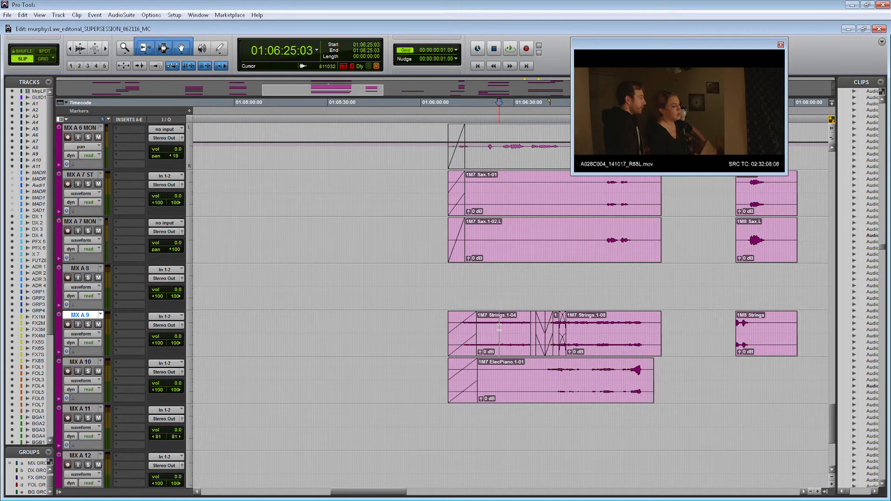
pyautogui.hotkey('shift', 's')
pyautogui.press('space')
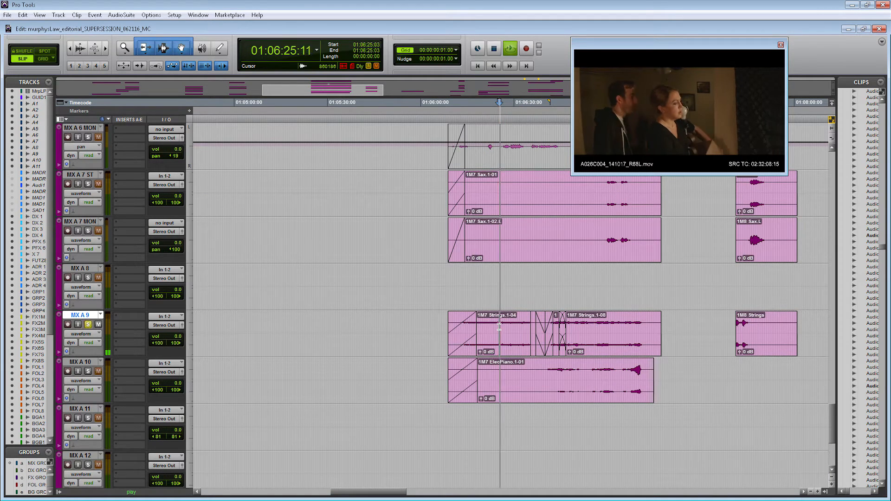
pyautogui.press('space')
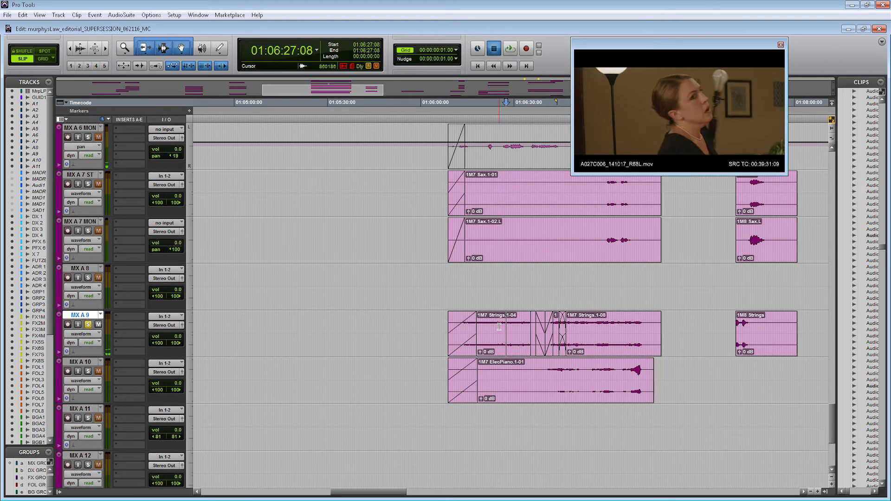
pyautogui.hotkey('shift', 's')
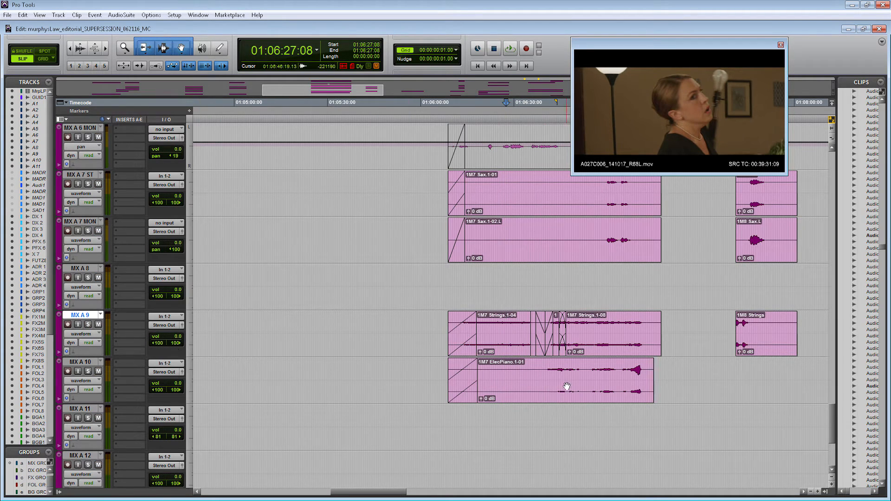
# Audition the electric piano on MX A 10 in solo from 01:06:44:17 and again from 01:07:07:19.
pyautogui.click(559, 372)
pyautogui.hotkey('shift', 's')
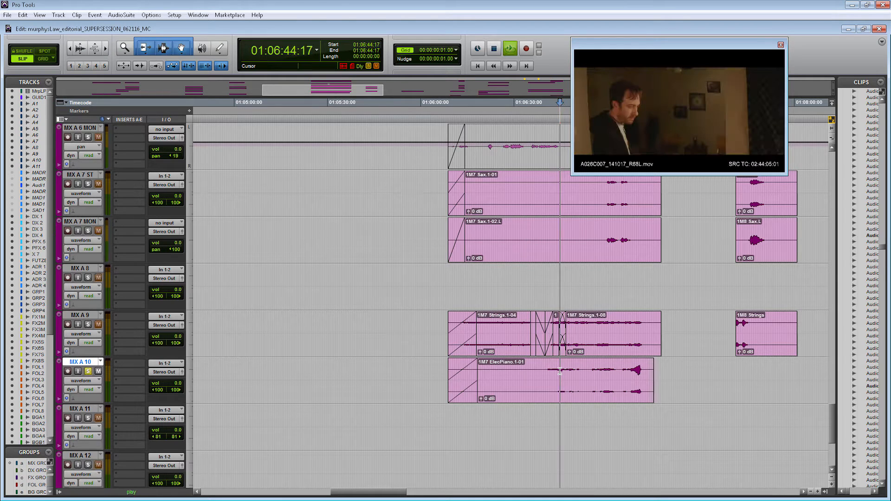
pyautogui.press('space')
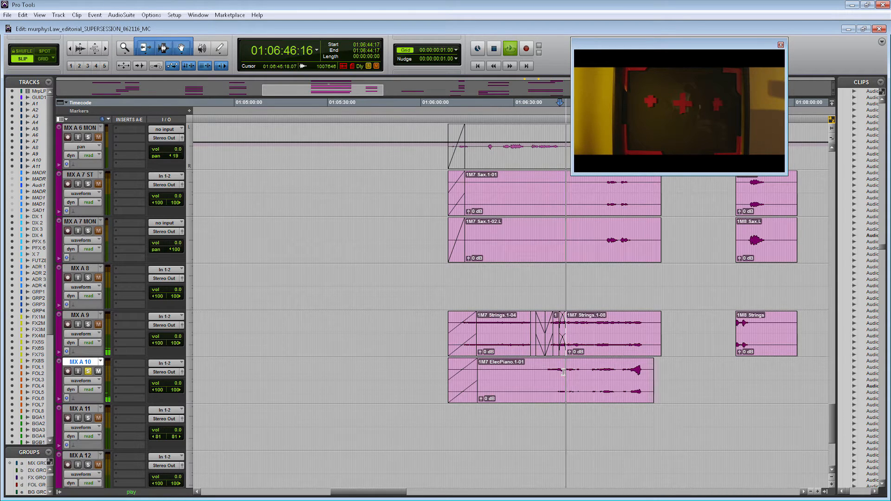
pyautogui.click(632, 368)
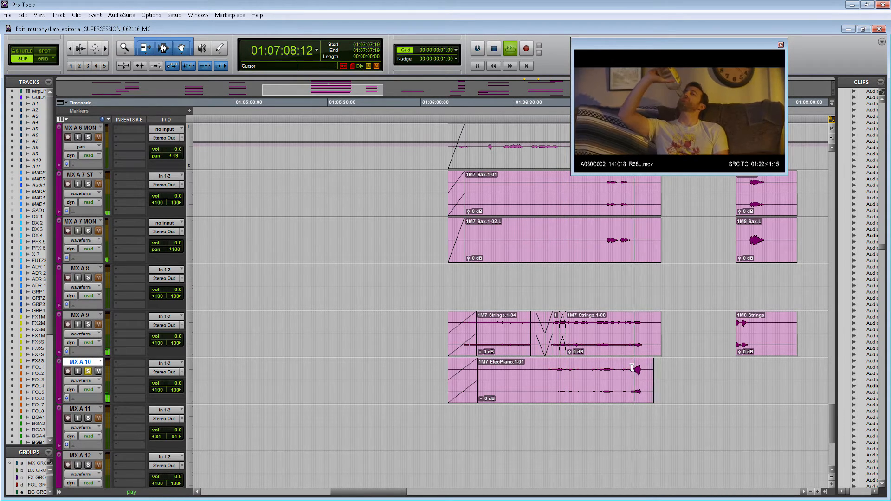
pyautogui.press('space')
pyautogui.hotkey('shift', 's')
# Set the MX A 10 pan to 78 left and 76 right, and play the result from 01:07:08:13.
pyautogui.moveTo(168, 390)
pyautogui.mouseDown()
pyautogui.moveTo(160, 391)
pyautogui.moveTo(170, 391)
pyautogui.mouseUp()
pyautogui.click(634, 369)
pyautogui.press('space')
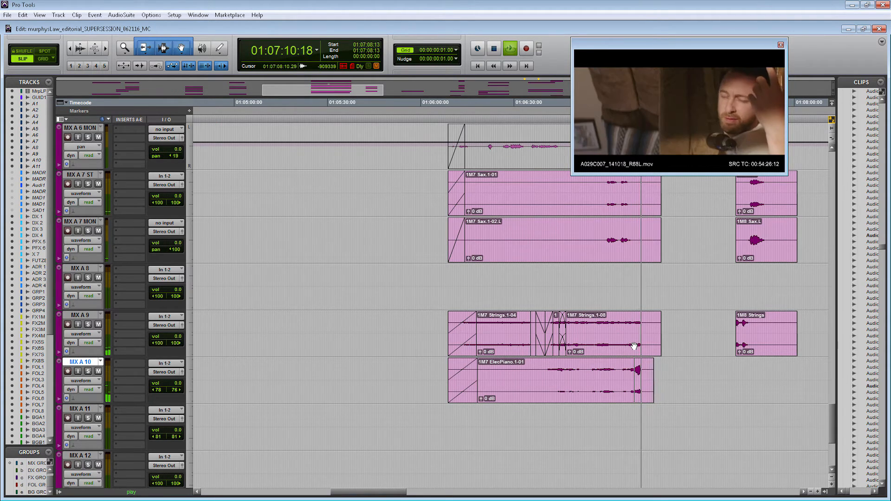
pyautogui.press('space')
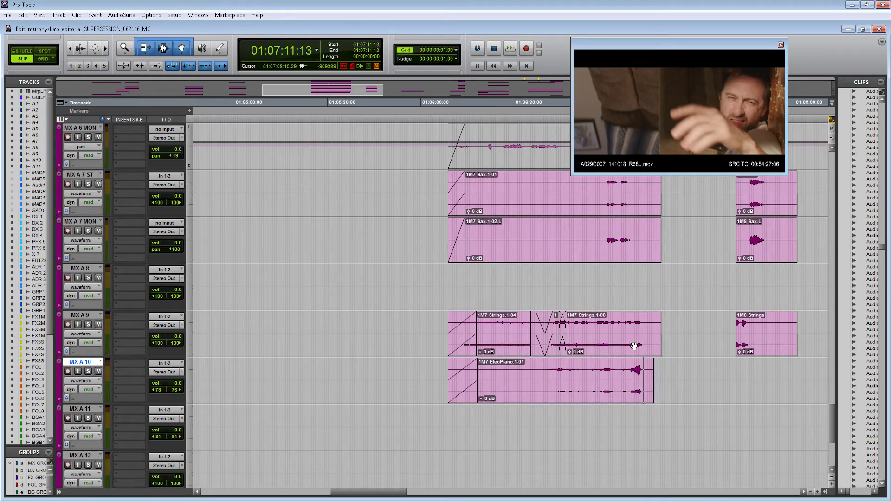
# Locate the shower effect clip on FX 1 MON around 01:04:55:01.
pyautogui.scroll(5, 633, 346)
pyautogui.scroll(-10, 633, 344)
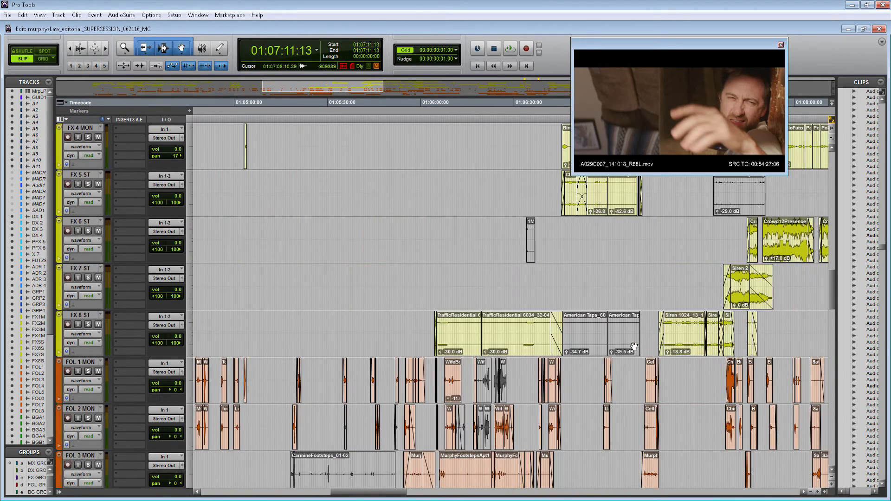
pyautogui.scroll(4, 634, 347)
pyautogui.press('r')
pyautogui.press('r')
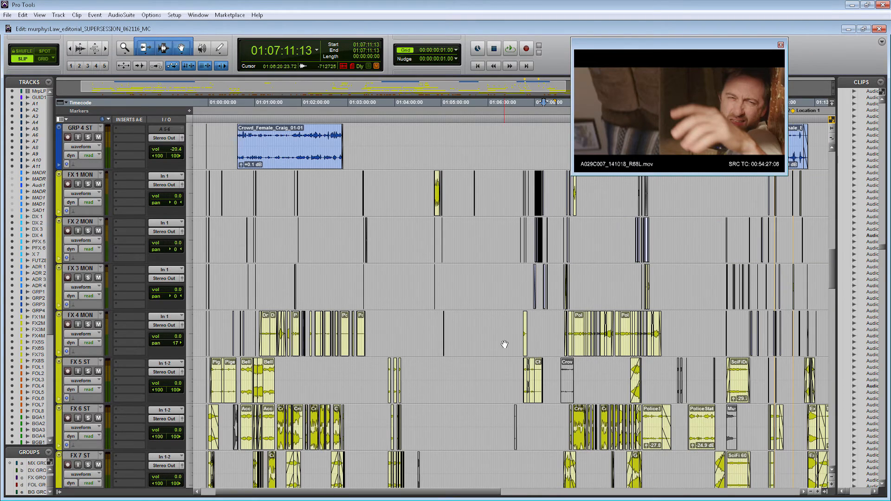
pyautogui.click(437, 244)
pyautogui.press('t')
pyautogui.press('t')
pyautogui.press('t')
pyautogui.press('t')
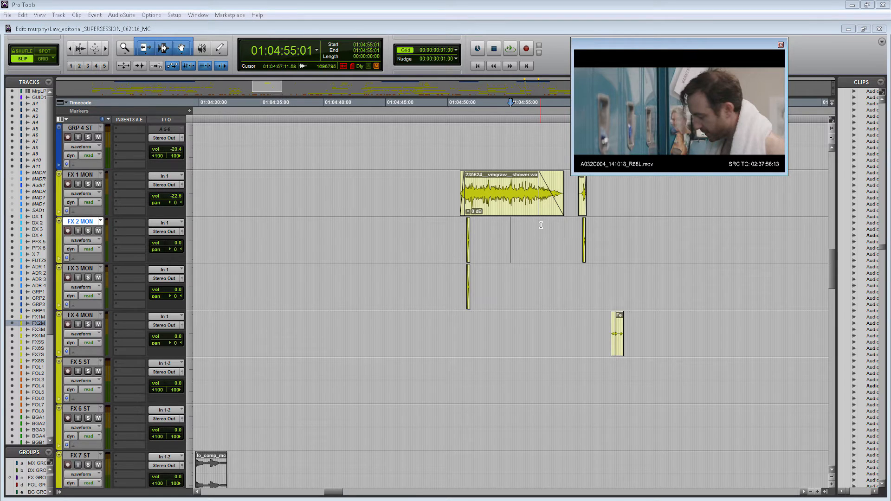
# Play the locker room scene with the shower effect from 01:04:50:15.
pyautogui.click(456, 184)
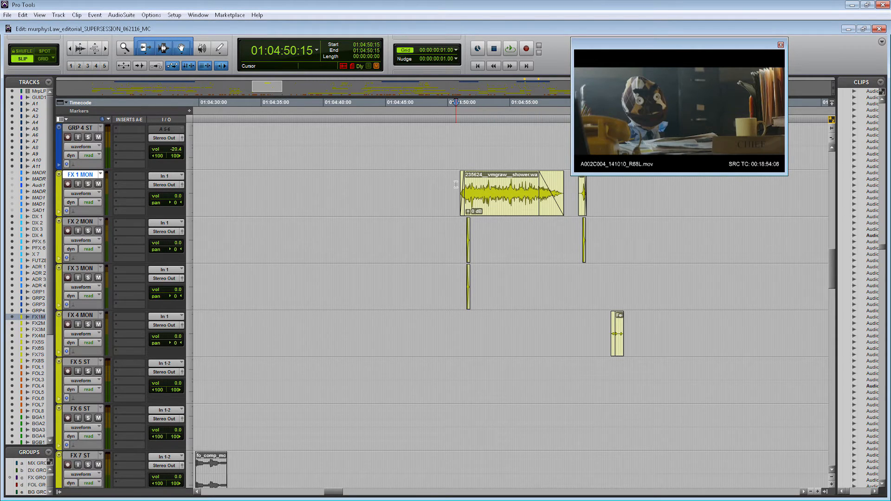
pyautogui.press('space')
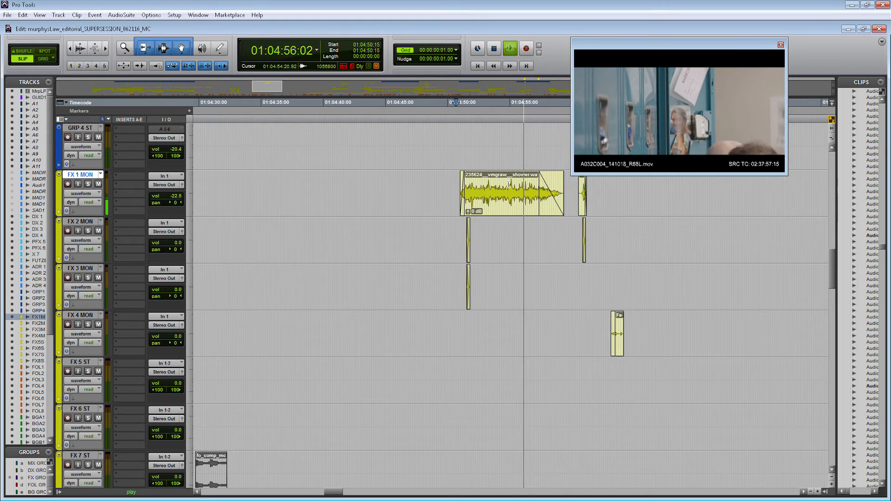
pyautogui.press('space')
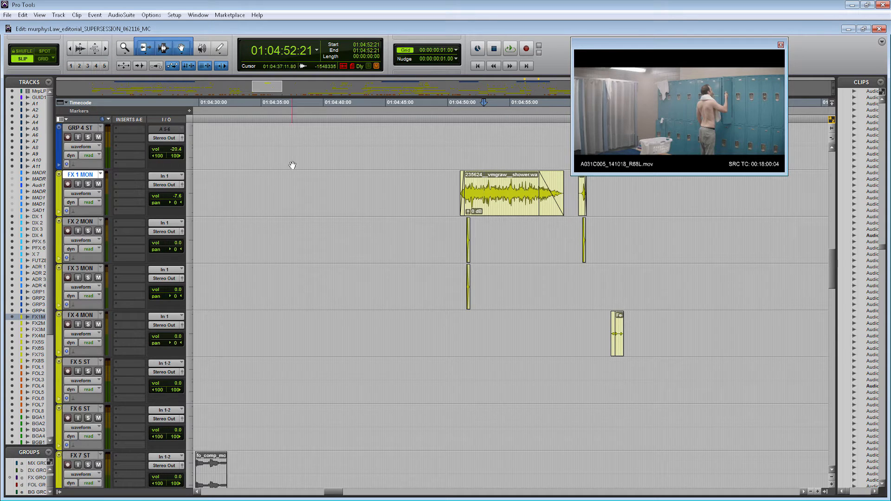
# Show pan automation on FX 1 MON.
pyautogui.click(88, 194)
pyautogui.click(91, 275)
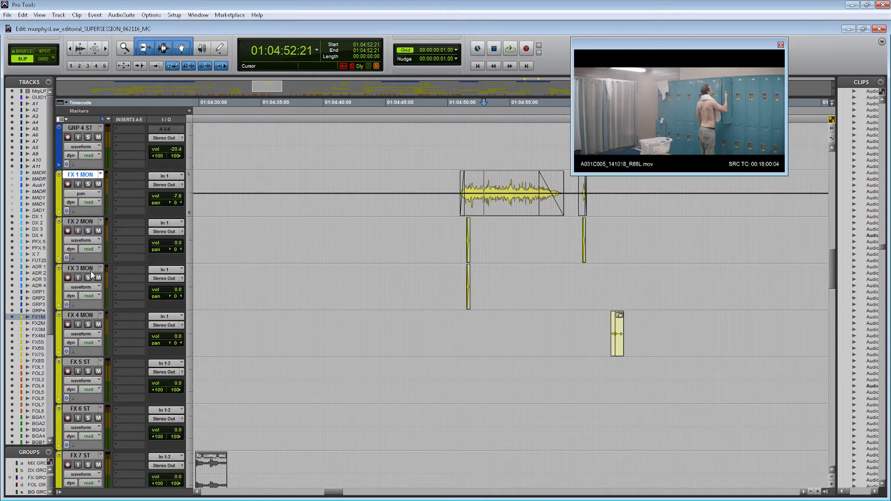
# Set the FX 1 MON pan to 64 left from 01:04:50:13 to 01:04:54:16 and play it from 01:04:50:11.
pyautogui.moveTo(455, 194); pyautogui.dragTo(505, 194)
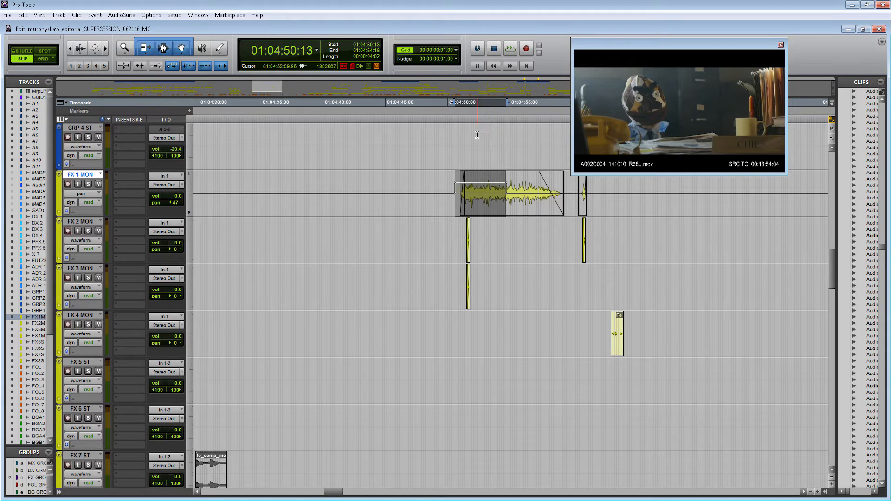
pyautogui.moveTo(470, 134); pyautogui.dragTo(483, 133)
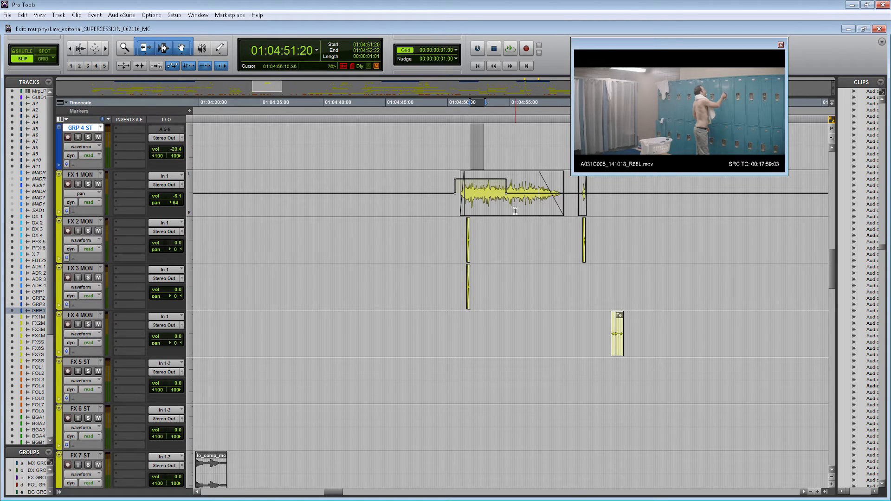
pyautogui.click(454, 200)
pyautogui.press('space')
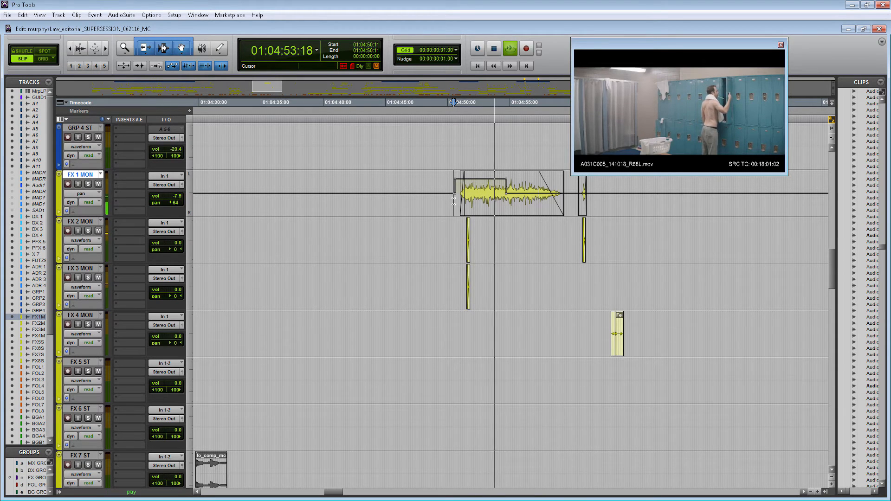
pyautogui.press('space')
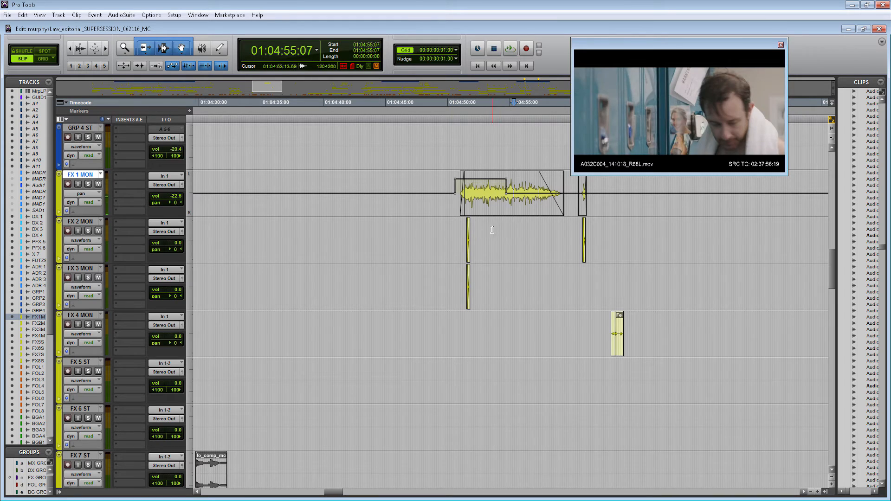
# Set the FX 1 MON pan to 100 left from 01:04:54:14 to 01:04:59:21 and play from 01:04:51:03.
pyautogui.moveTo(492, 227); pyautogui.dragTo(510, 229)
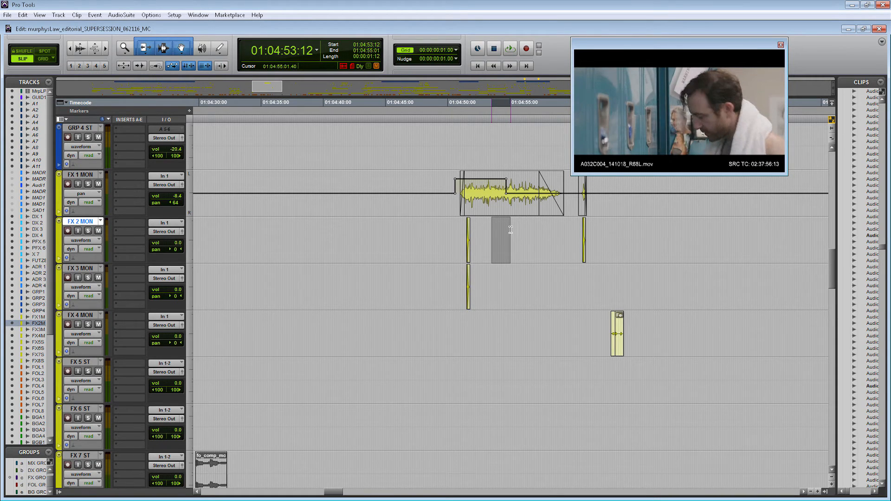
pyautogui.click(510, 230)
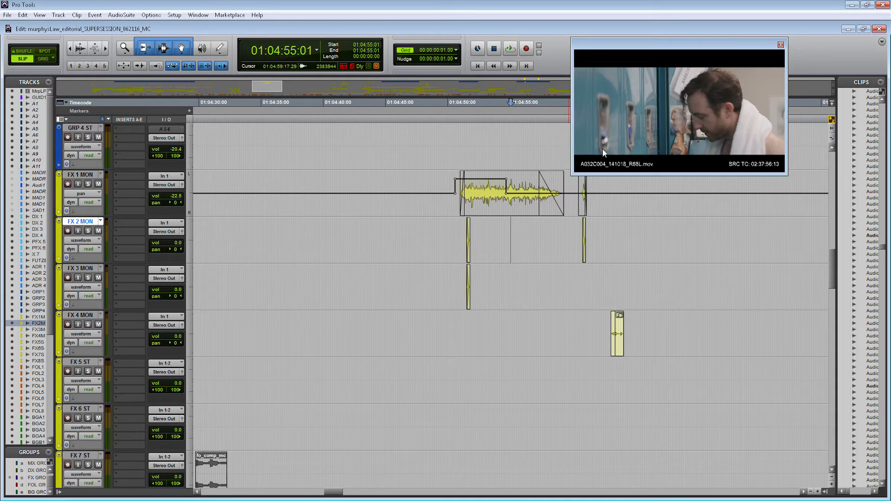
pyautogui.click(569, 197)
pyautogui.moveTo(569, 197); pyautogui.dragTo(525, 148)
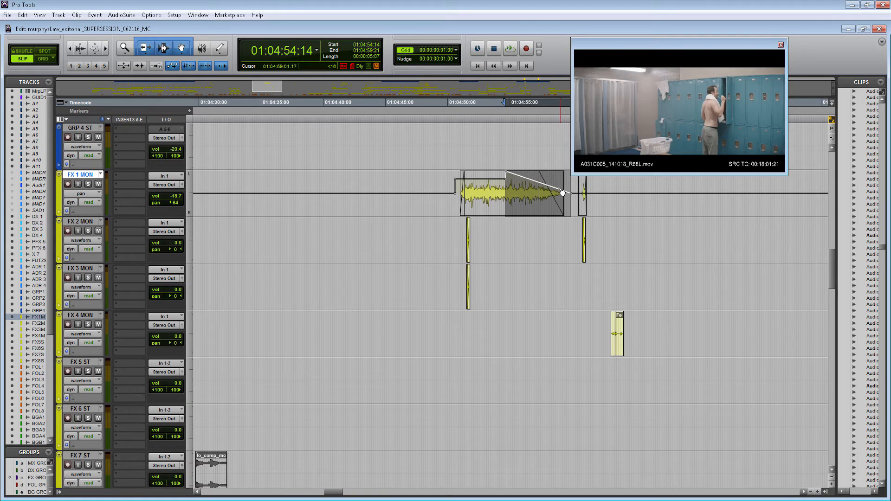
pyautogui.moveTo(560, 190); pyautogui.dragTo(570, 175)
pyautogui.click(462, 241)
pyautogui.press('space')
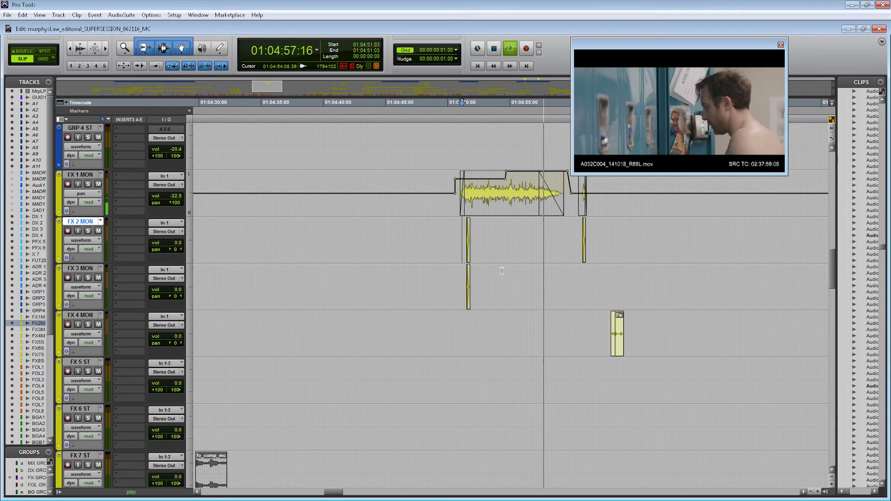
pyautogui.press('space')
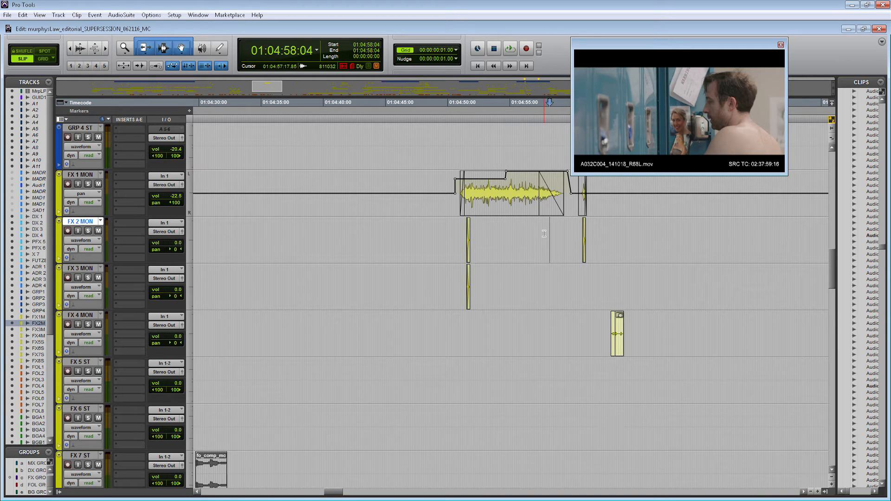
# Set FX 1 MON automation to touch and open its output window beside the shower clip.
pyautogui.click(85, 204)
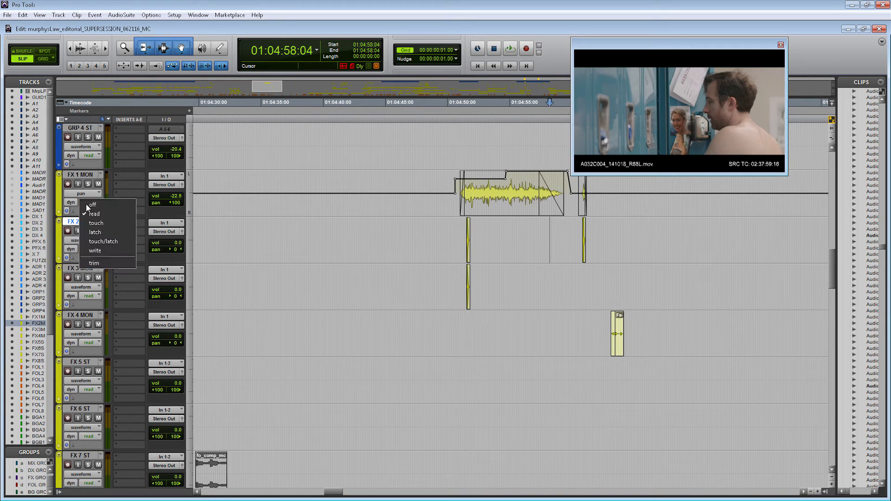
pyautogui.click(116, 222)
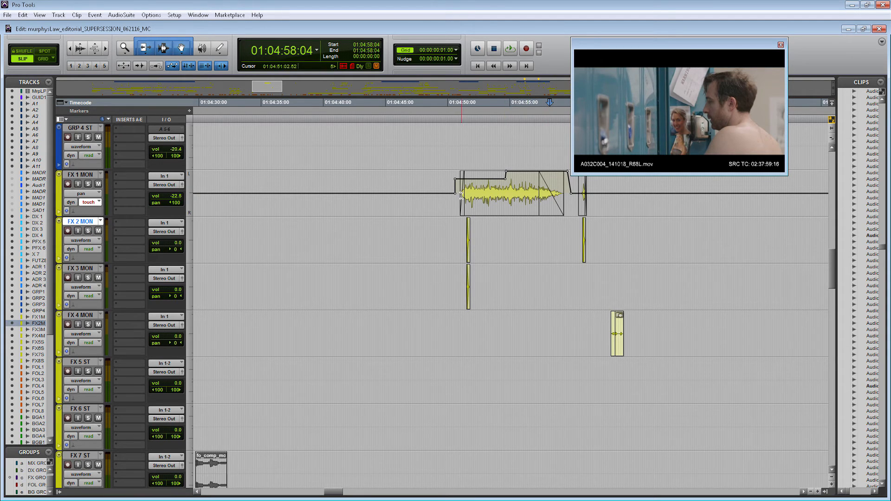
pyautogui.click(445, 187)
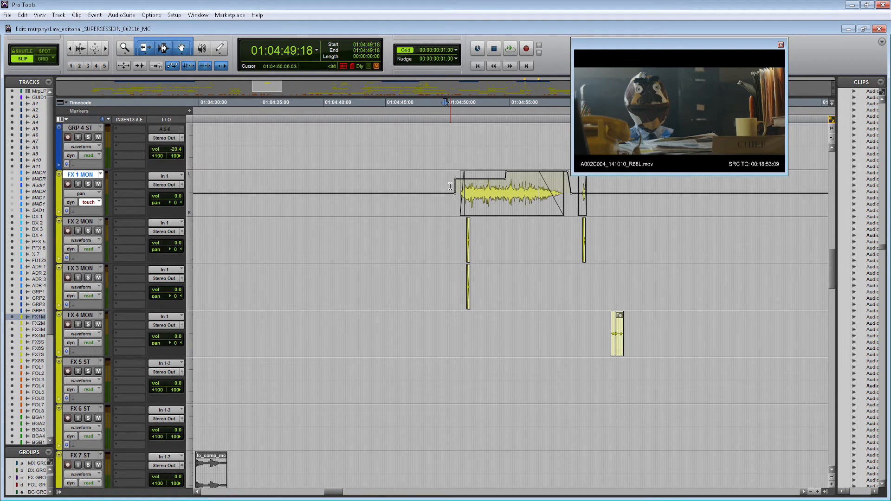
pyautogui.click(182, 185)
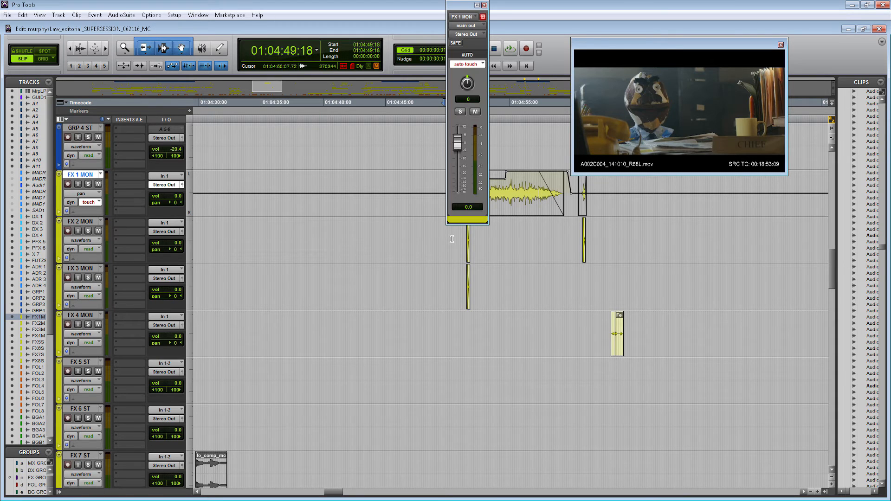
pyautogui.moveTo(461, 7); pyautogui.dragTo(414, 127)
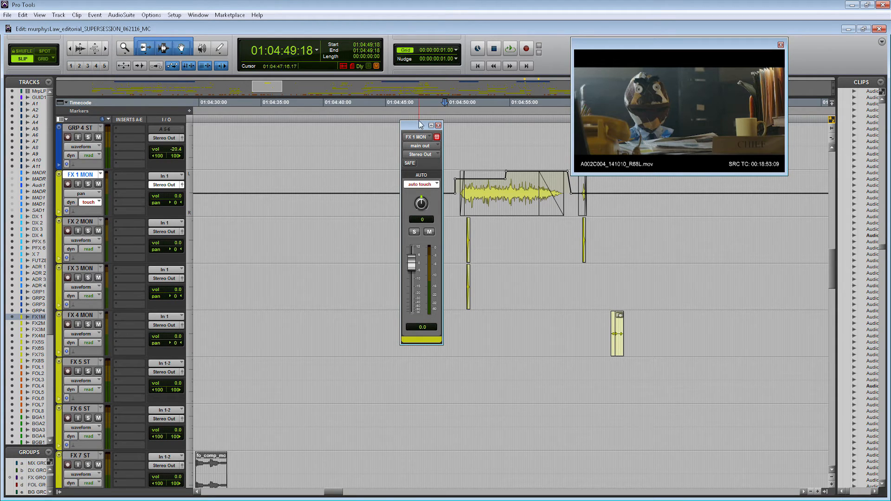
pyautogui.moveTo(417, 125); pyautogui.dragTo(406, 125)
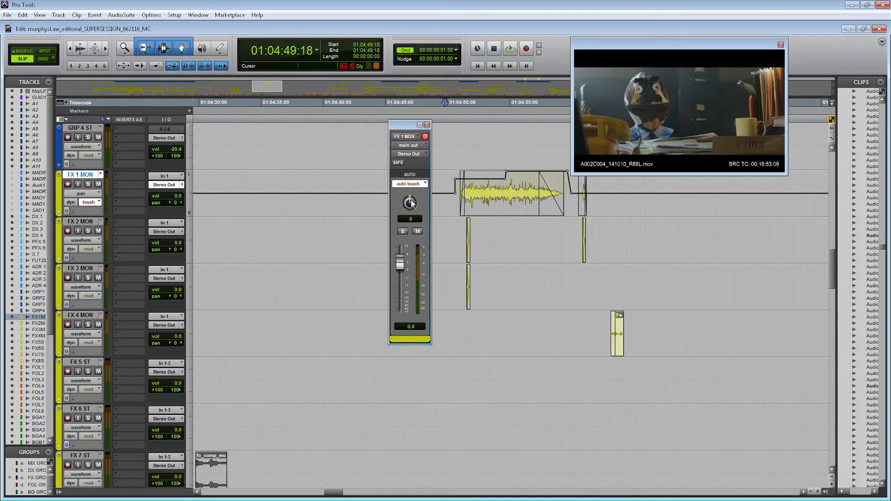
# Write live pan automation on FX 1 MON from 01:04:49:09, moving the shower effect toward the left during playback.
pyautogui.click(440, 184)
pyautogui.press('space')
pyautogui.moveTo(409, 202)
pyautogui.mouseDown()
pyautogui.moveTo(402, 232)
pyautogui.moveTo(402, 187)
pyautogui.mouseUp()
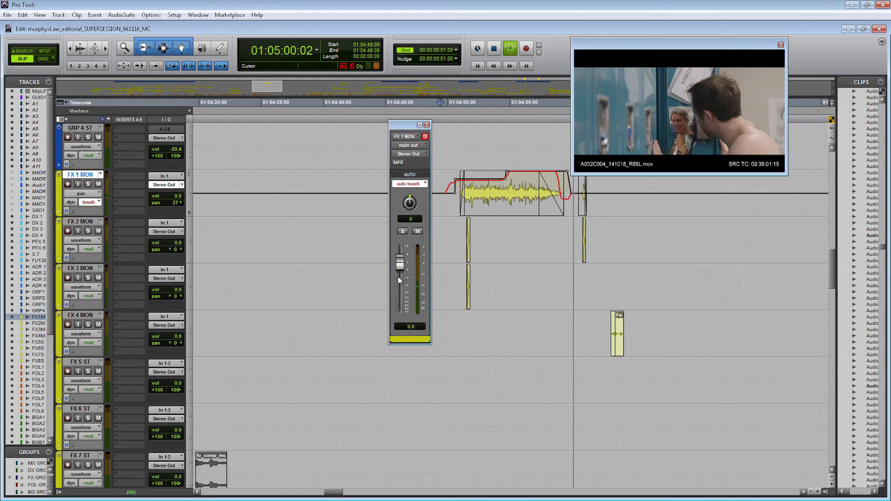
pyautogui.press('space')
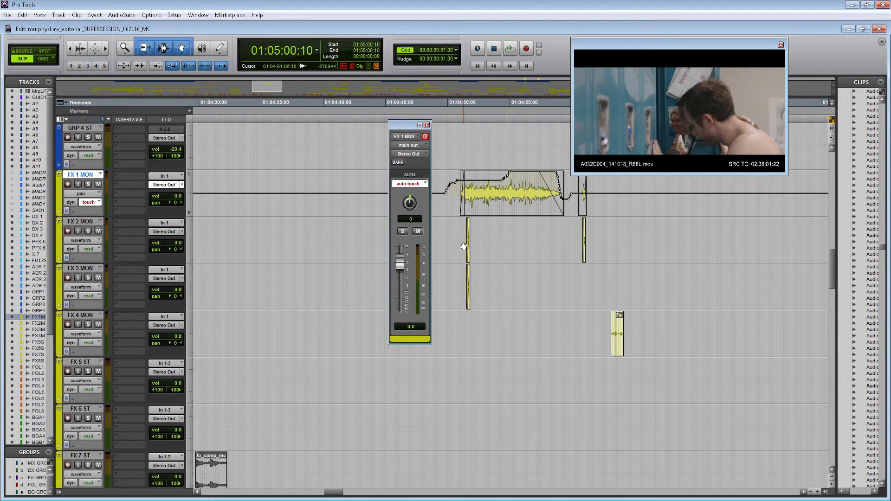
# Rewrite the end of the shower clip's pan from 01:04:57:08, holding 100 left through the fade before returning to center.
pyautogui.click(549, 226)
pyautogui.click(539, 226)
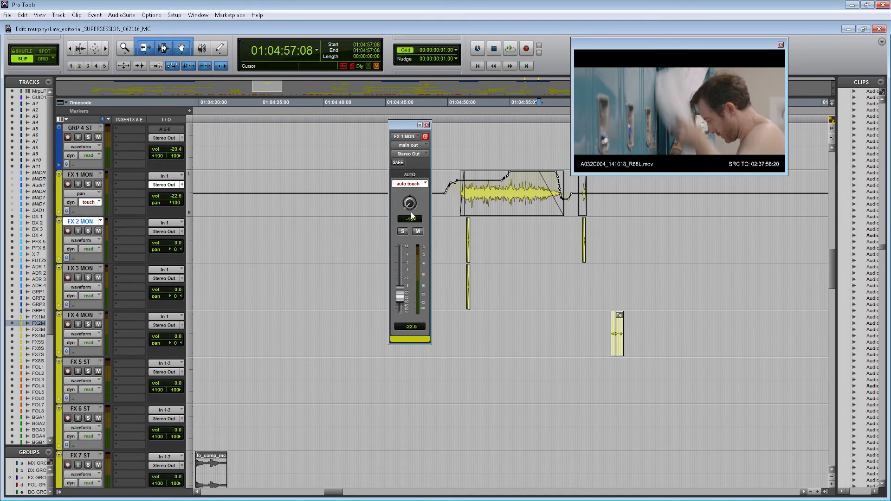
pyautogui.press('space')
pyautogui.moveTo(408, 207); pyautogui.dragTo(409, 185)
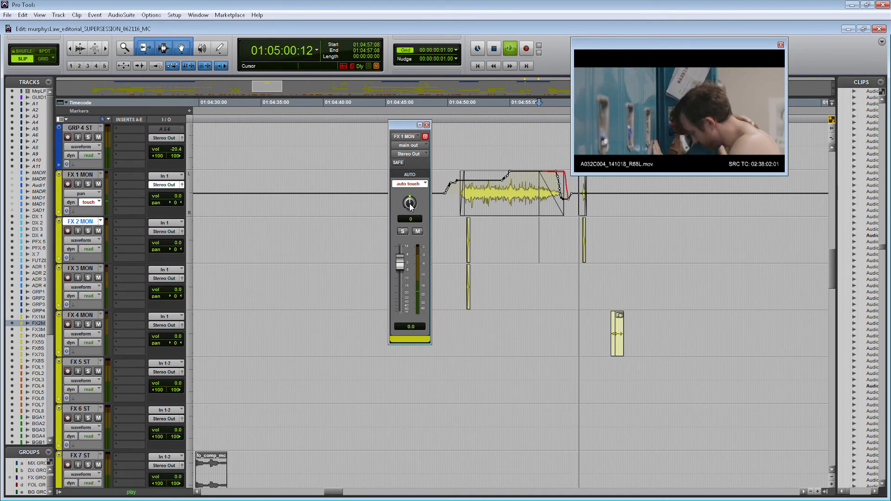
pyautogui.press('space')
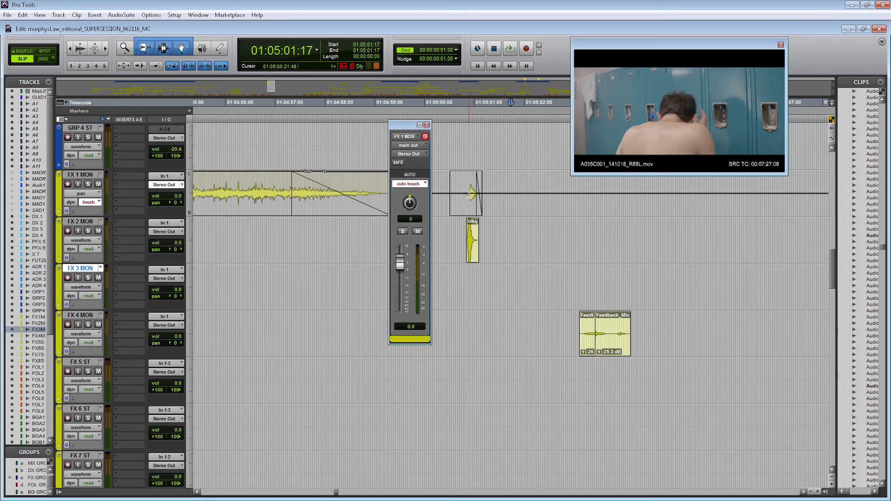
# Solo FX 1 MON and play the short clip after the shower effect.
pyautogui.click(462, 183)
pyautogui.press('space')
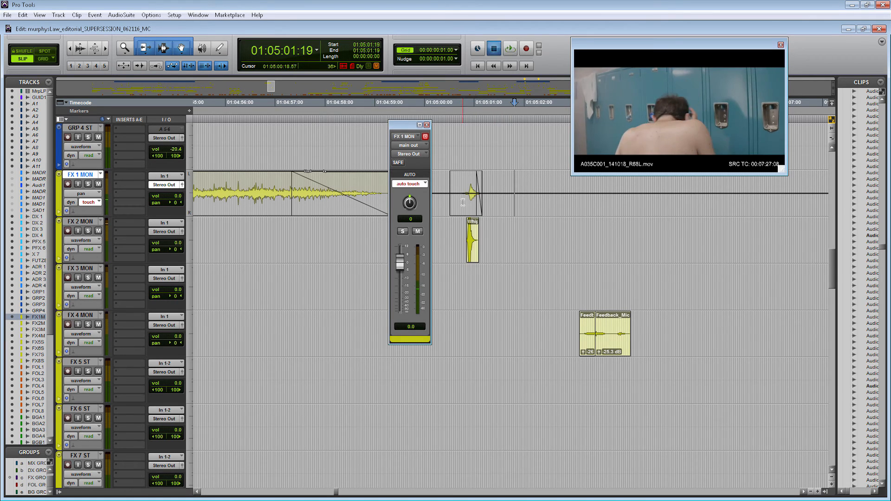
pyautogui.press('space')
pyautogui.click(460, 185)
pyautogui.hotkey('shift', 's')
pyautogui.press('space')
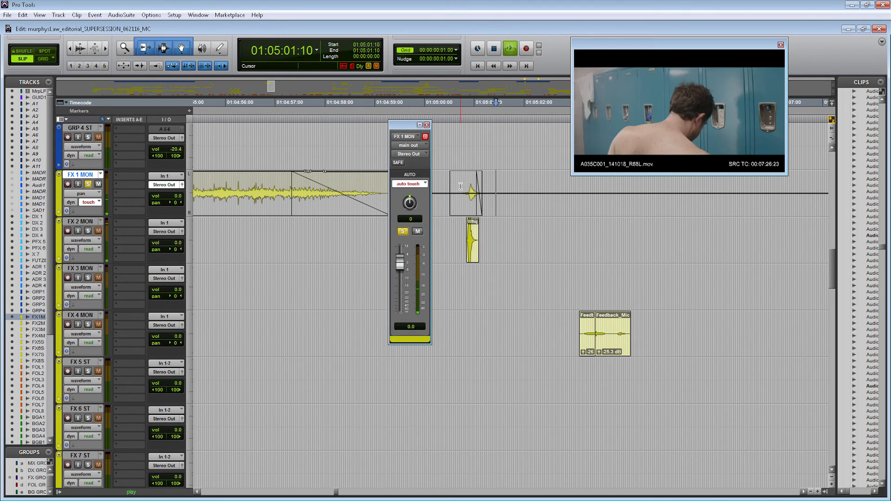
pyautogui.press('space')
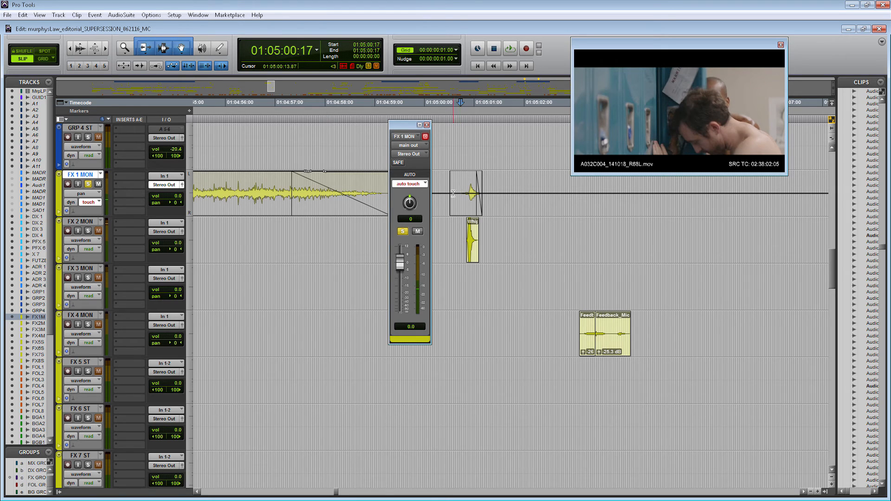
# Write pan automation of about 12 left over the short FX 1 MON clip, playing from 01:05:00:09.
pyautogui.moveTo(410, 205); pyautogui.dragTo(418, 217)
pyautogui.click(443, 185)
pyautogui.press('space')
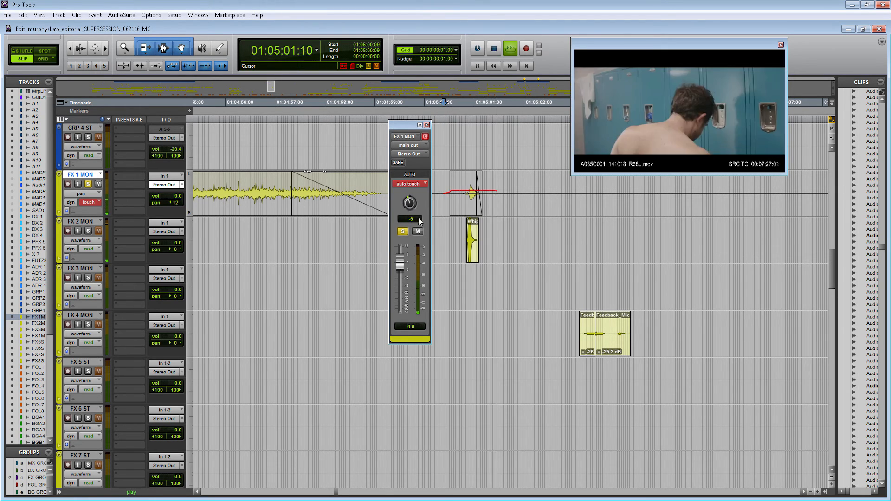
pyautogui.press('space')
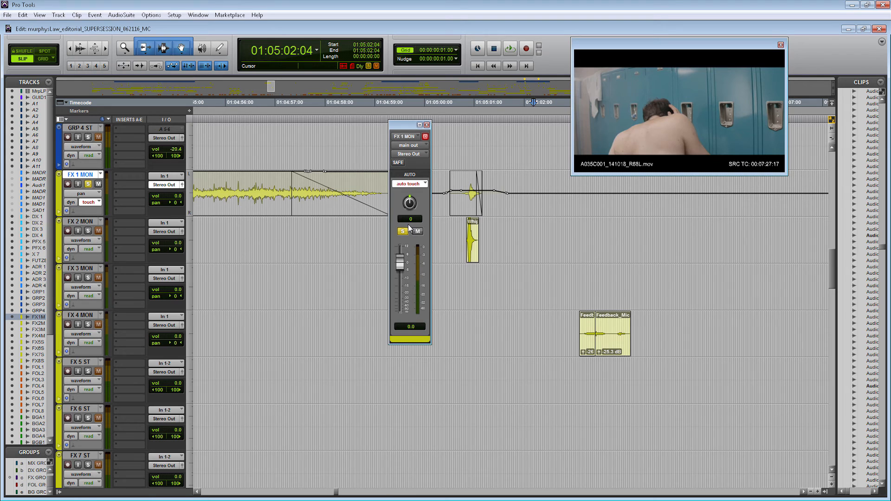
# Write a freehand left-to-right pan sweep on FX 1 MON from 01:05:02:04 and close the output window.
pyautogui.press('space')
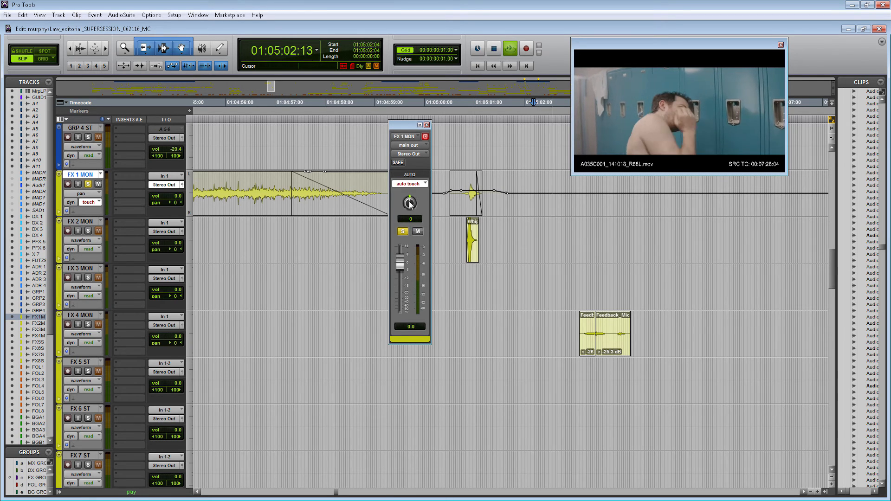
pyautogui.moveTo(411, 205); pyautogui.dragTo(407, 213)
pyautogui.press('space')
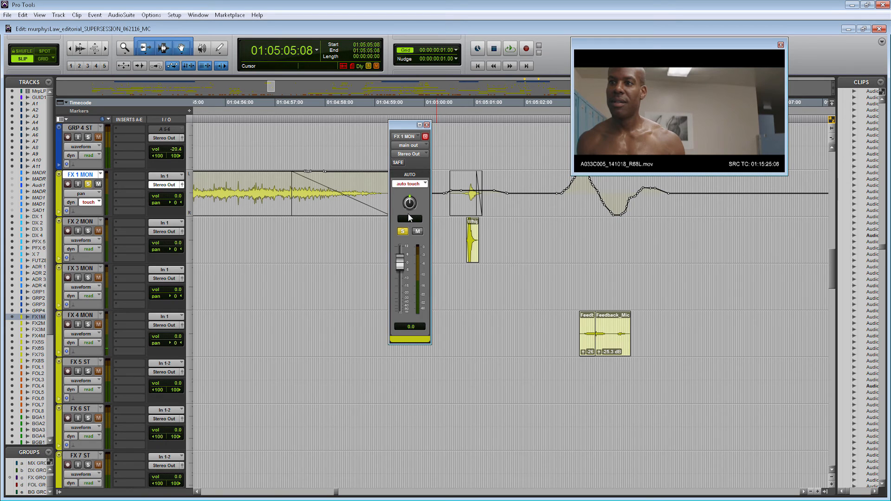
pyautogui.click(427, 125)
# Enable the FX group, set its tracks' automation to touch, and unsolo FX 1 MON.
pyautogui.click(86, 221)
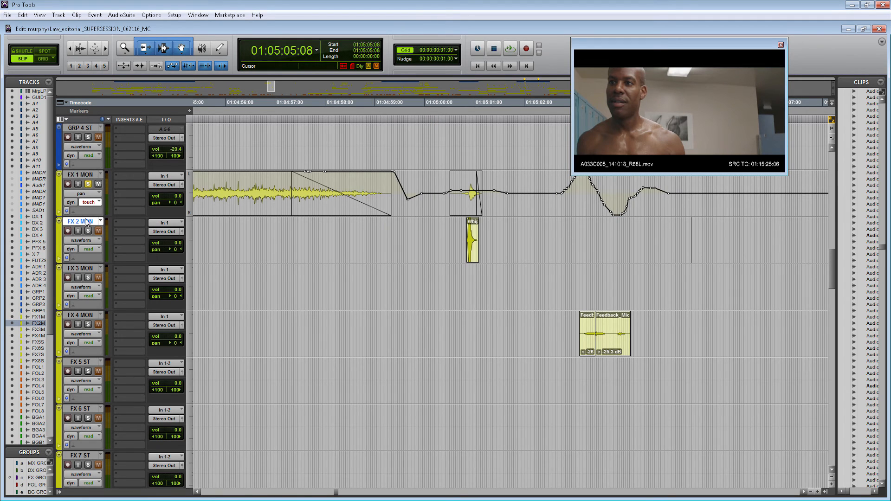
pyautogui.click(31, 479)
pyautogui.click(89, 250)
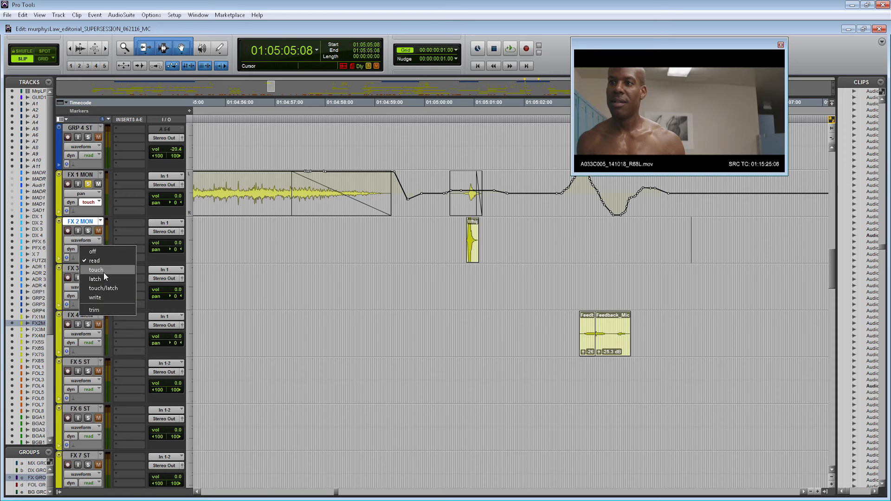
pyautogui.click(104, 272)
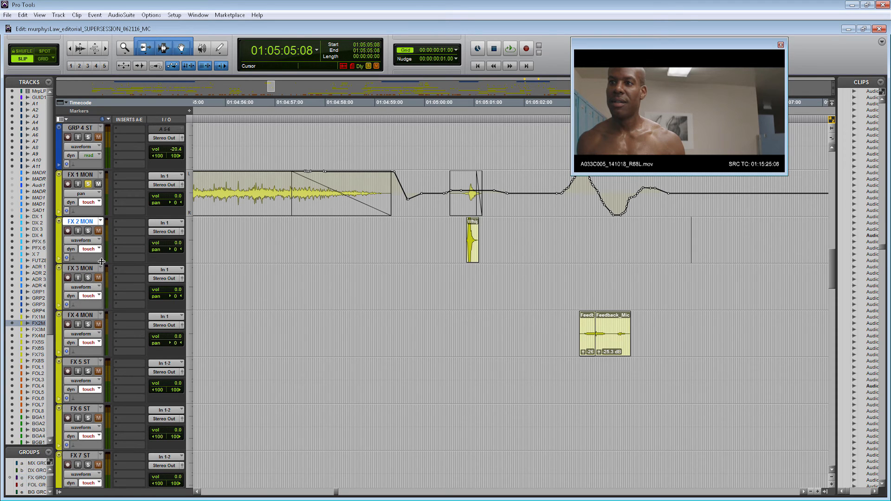
pyautogui.click(89, 184)
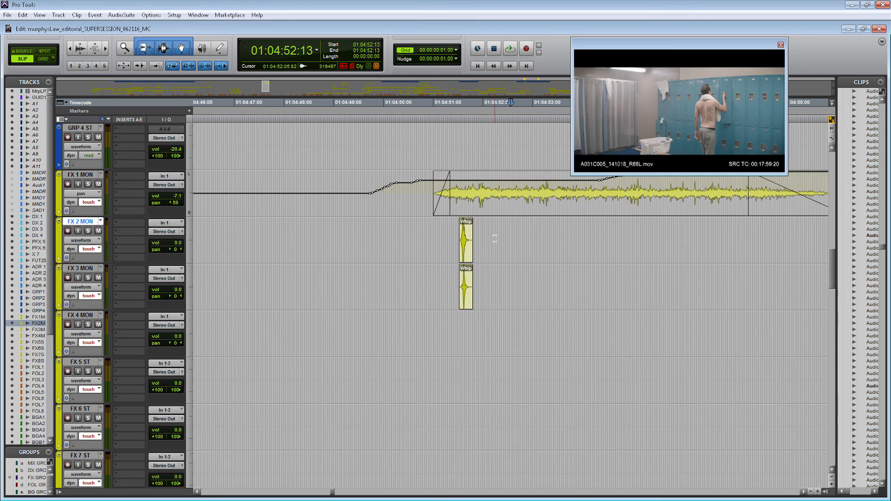
# Write touch pan automation of 100 left over the short FX 2 MON clip, playing from 01:04:51:11.
pyautogui.moveTo(439, 238)
pyautogui.mouseDown()
pyautogui.moveTo(466, 238)
pyautogui.moveTo(456, 238)
pyautogui.mouseUp()
pyautogui.click(457, 238)
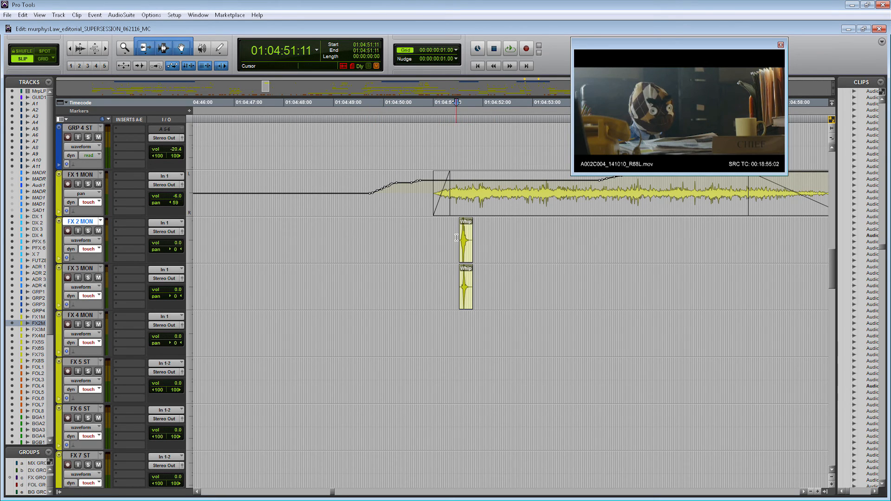
pyautogui.press('space')
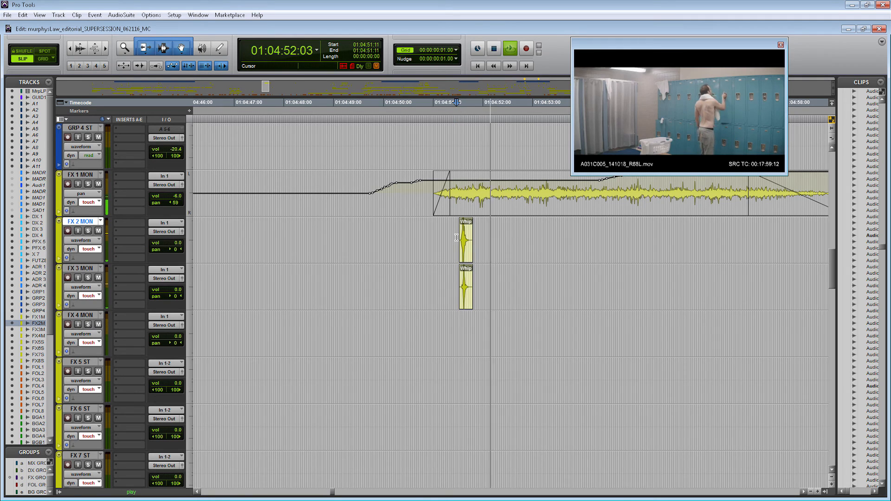
pyautogui.press('space')
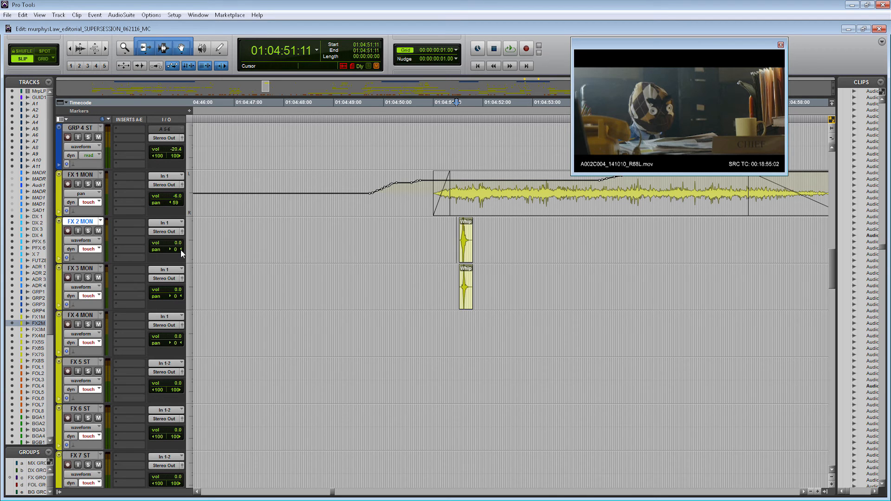
pyautogui.press('space')
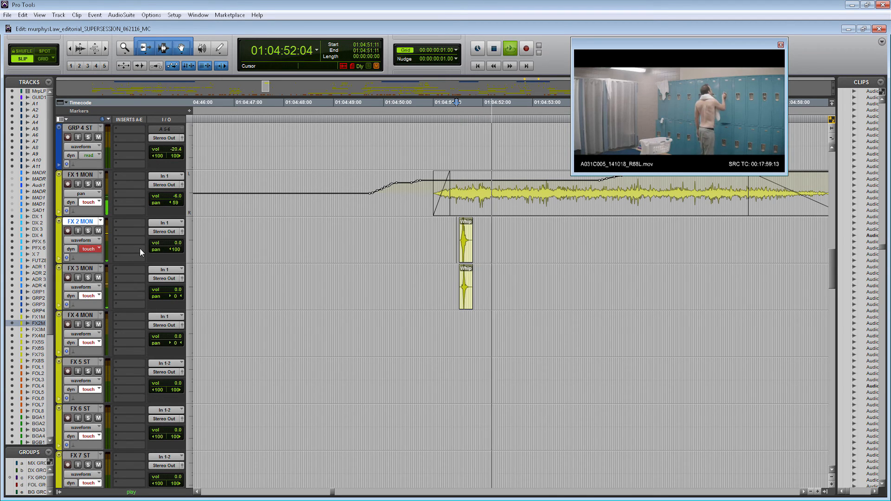
# Write touch pan automation of 100 right over the short FX 3 MON clip, starting just before it.
pyautogui.click(449, 282)
pyautogui.moveTo(175, 296); pyautogui.dragTo(218, 296)
pyautogui.press('space')
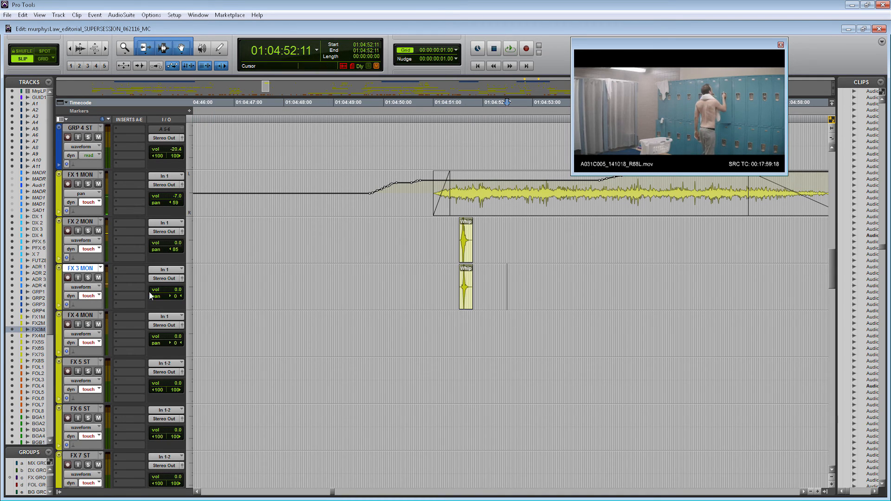
# Examine the written pan automation on FX 3 MON and FX 2 MON, and return both tracks to waveform view.
pyautogui.click(86, 289)
pyautogui.click(81, 362)
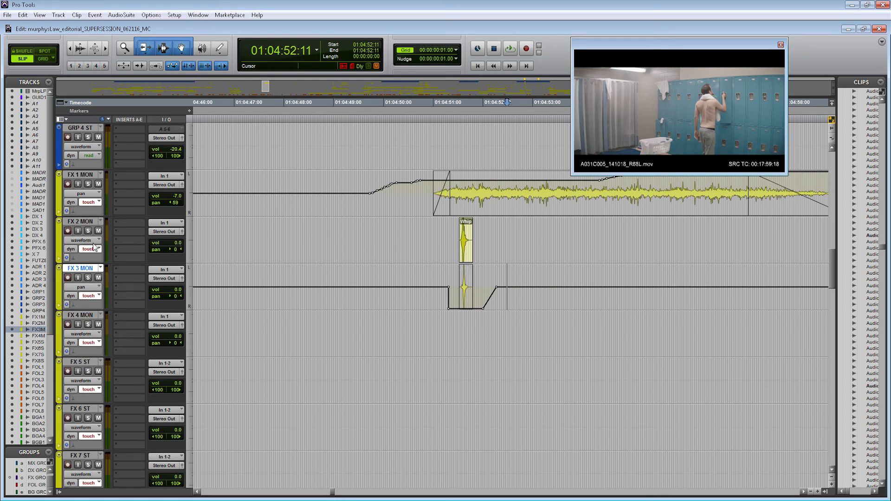
pyautogui.click(95, 241)
pyautogui.click(79, 316)
pyautogui.click(424, 243)
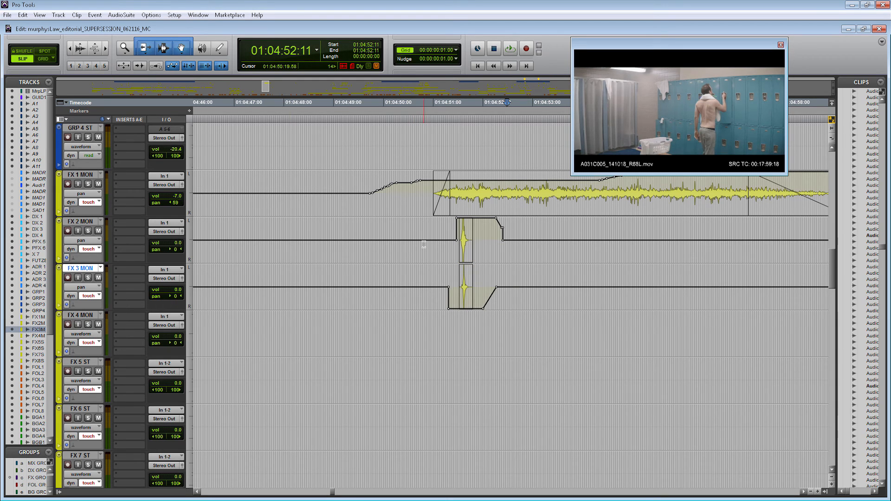
pyautogui.click(81, 241)
pyautogui.click(84, 279)
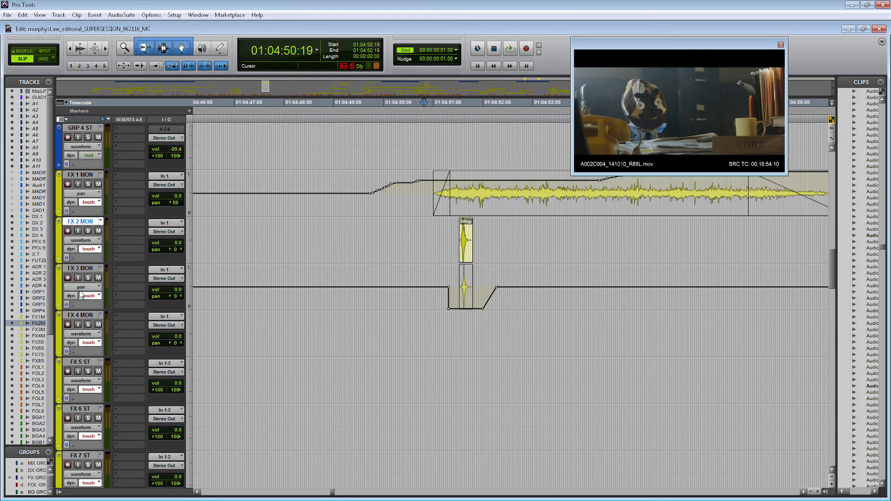
pyautogui.click(81, 288)
pyautogui.click(82, 326)
# Play back the panned FX 2 MON and FX 3 MON clips from 01:04:51:07.
pyautogui.click(449, 231)
pyautogui.press('space')
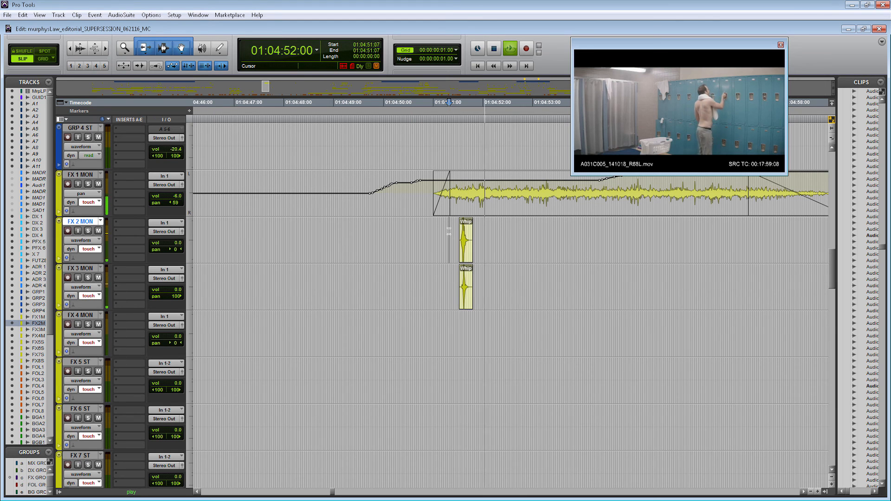
pyautogui.press('r')
pyautogui.press('r')
pyautogui.press('r')
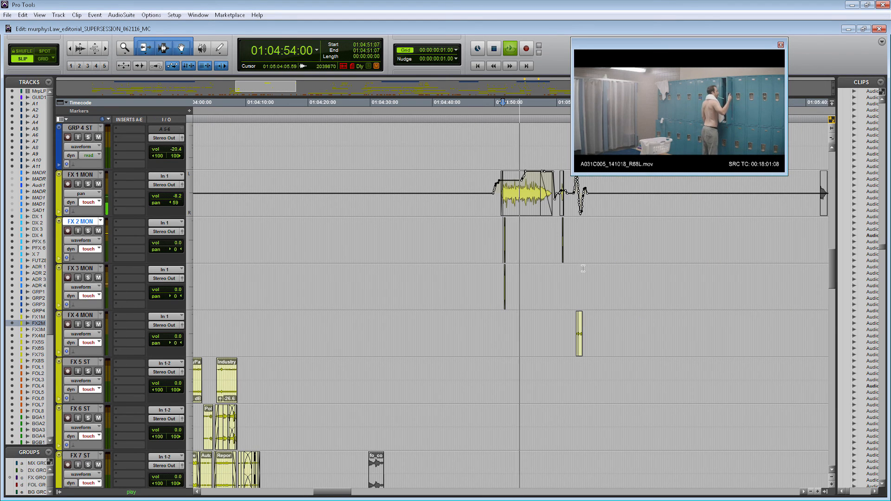
pyautogui.press('space')
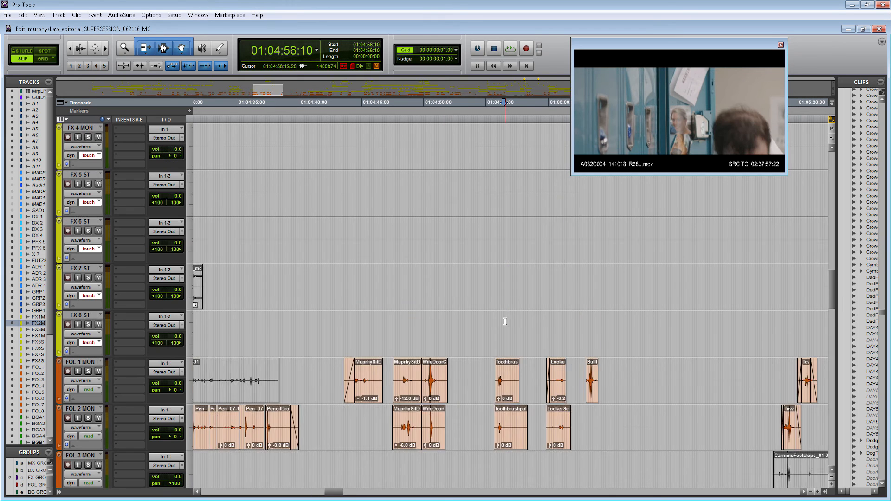
# Place the cursor before the toothbrush clip on FOL 1 MON and set the FOL group's tracks to touch automation.
pyautogui.scroll(-4, 505, 319)
pyautogui.scroll(1, 505, 320)
pyautogui.scroll(2, 499, 321)
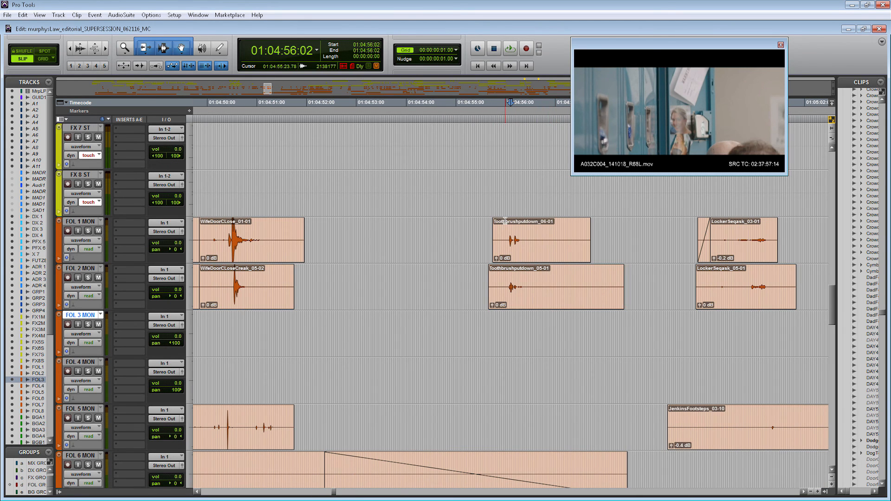
pyautogui.moveTo(397, 234); pyautogui.dragTo(516, 227)
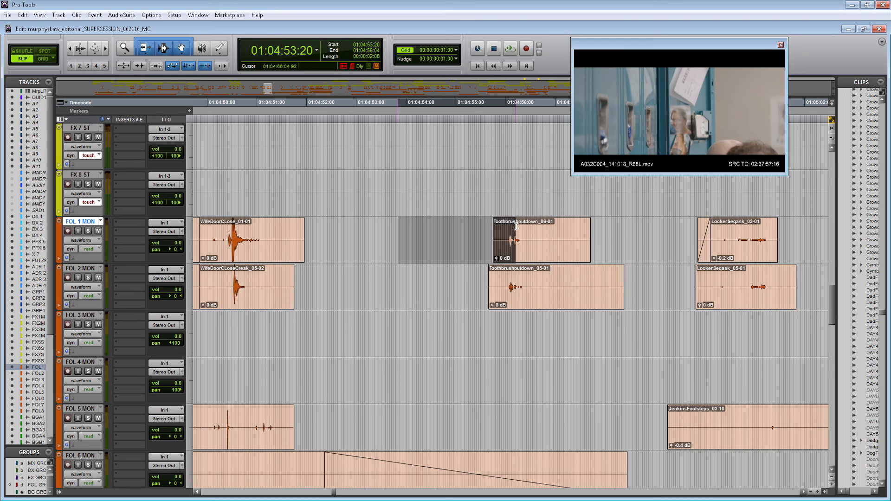
pyautogui.click(476, 231)
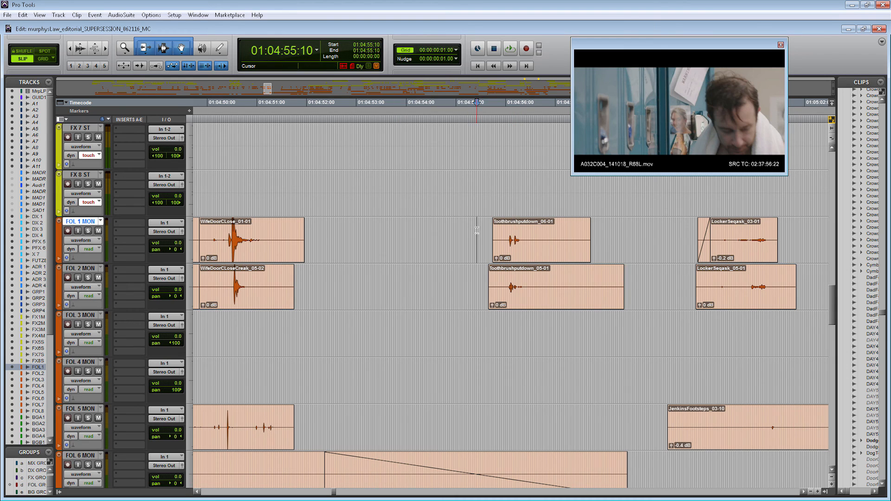
pyautogui.click(89, 249)
pyautogui.click(91, 266)
pyautogui.click(93, 296)
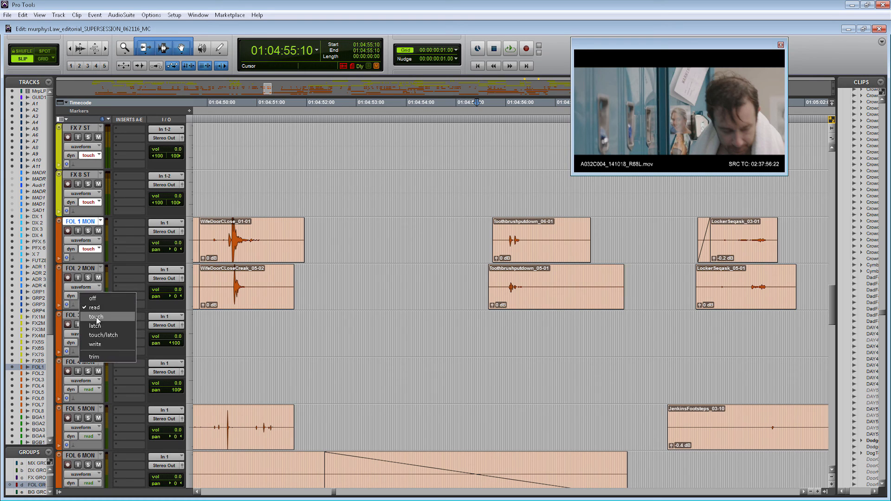
pyautogui.click(96, 317)
# Write touch pan automation of 49 right over the FOL 1 MON toothbrush clip, playing from 01:04:55:17.
pyautogui.press('space')
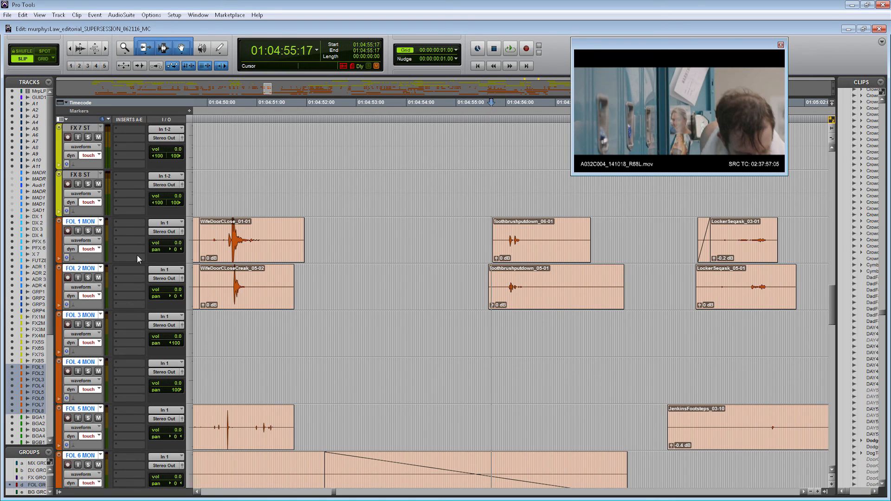
pyautogui.moveTo(173, 249); pyautogui.dragTo(184, 250)
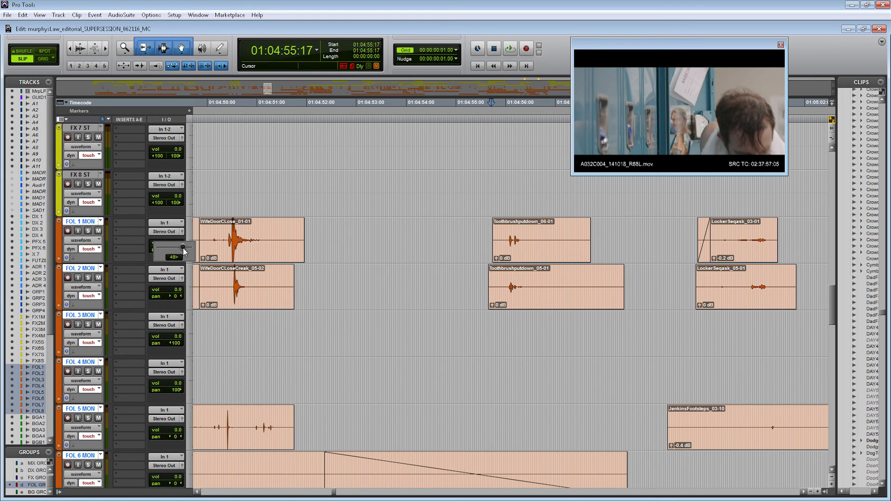
pyautogui.press('space')
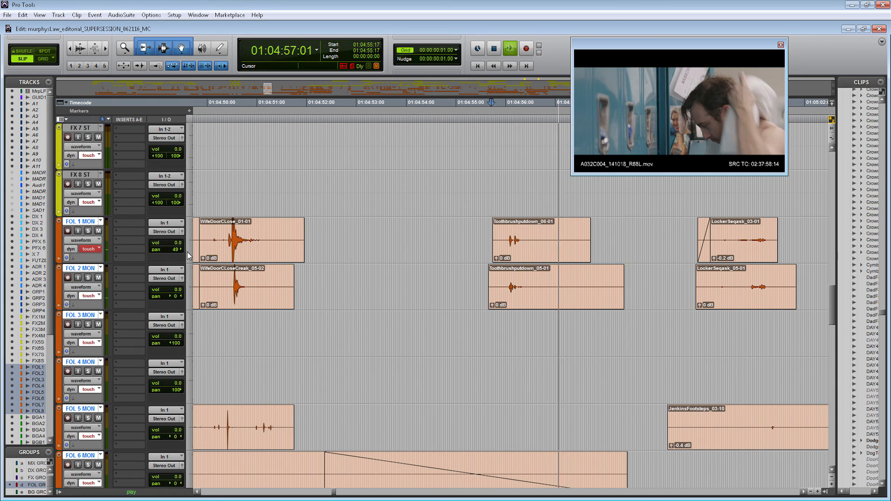
pyautogui.press('space')
# Write rightward touch pan automation over the FOL 2 MON toothbrush clip, playing from 01:04:55:12.
pyautogui.click(478, 301)
pyautogui.moveTo(174, 296); pyautogui.dragTo(188, 300)
pyautogui.press('space')
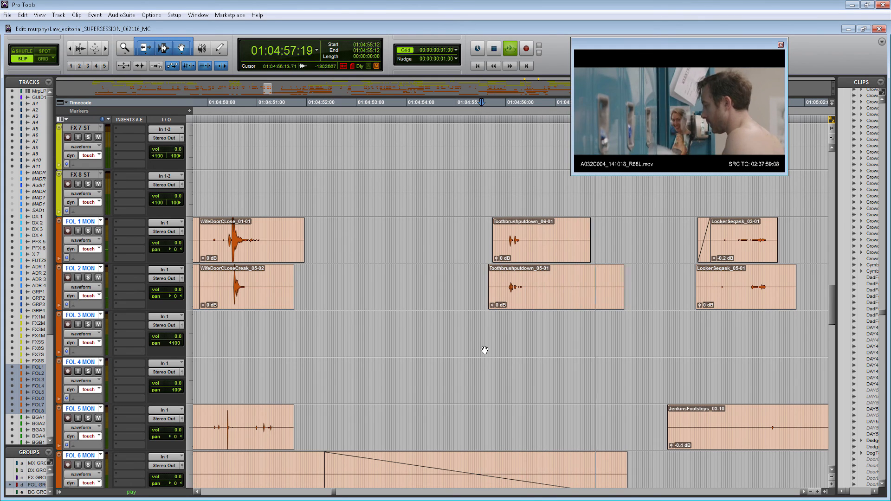
pyautogui.press('space')
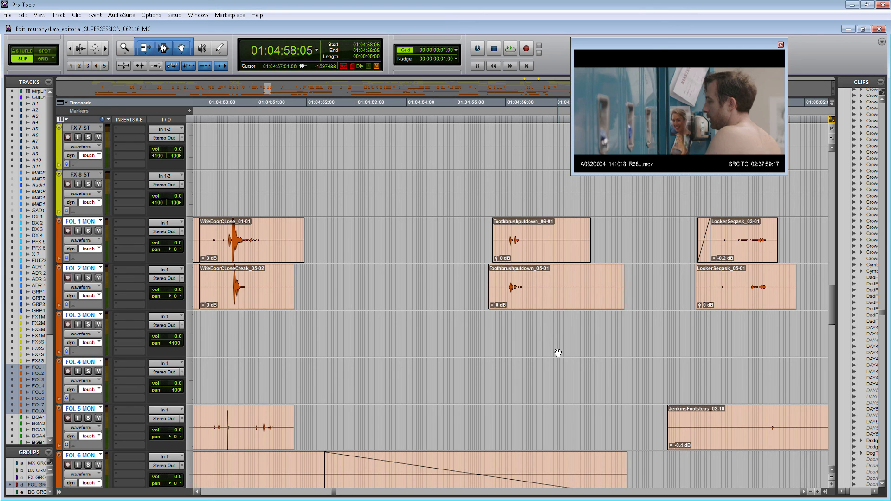
# Examine the FX tracks' clips across the whole session timeline.
pyautogui.scroll(2, 557, 353)
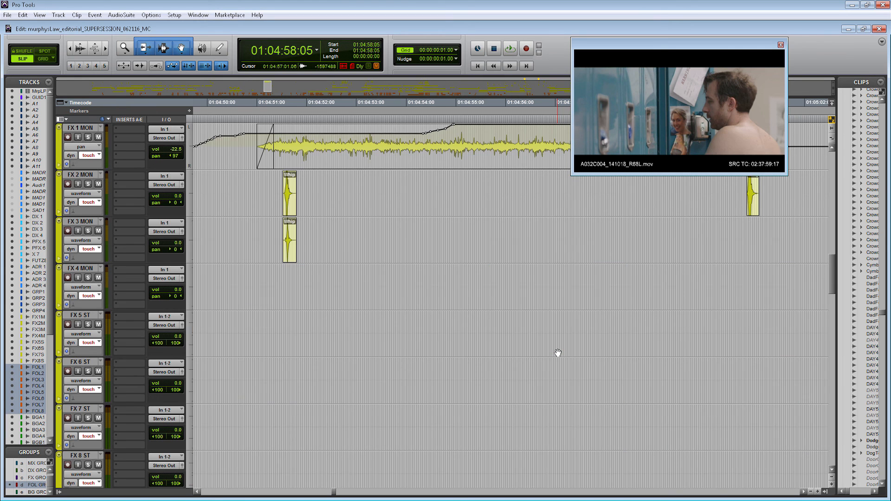
pyautogui.press('r')
pyautogui.press('r')
pyautogui.press('r')
pyautogui.press('r')
pyautogui.press('r')
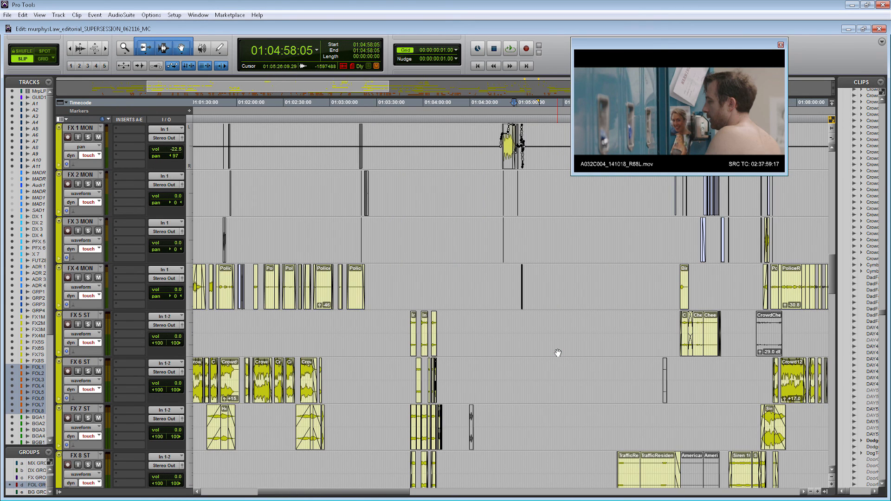
pyautogui.press('r')
pyautogui.press('r')
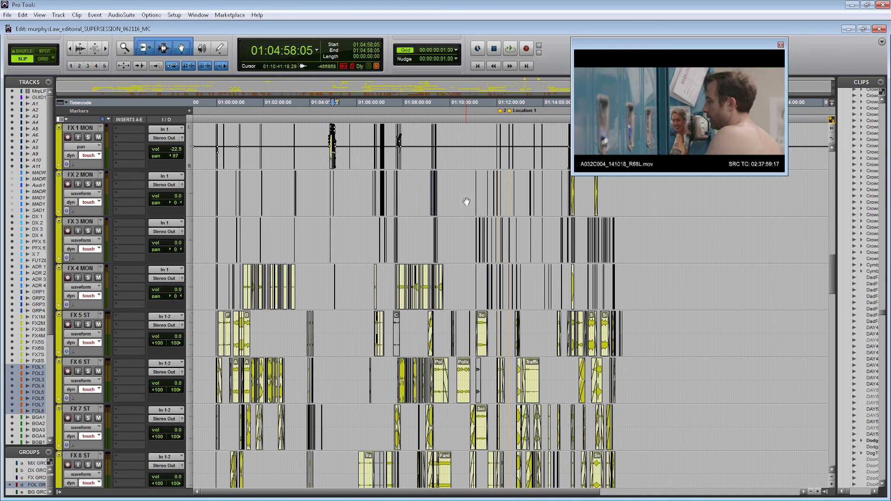
# Set up a session copy that includes the audio files and choose the F - Mix folder as its destination.
pyautogui.click(8, 15)
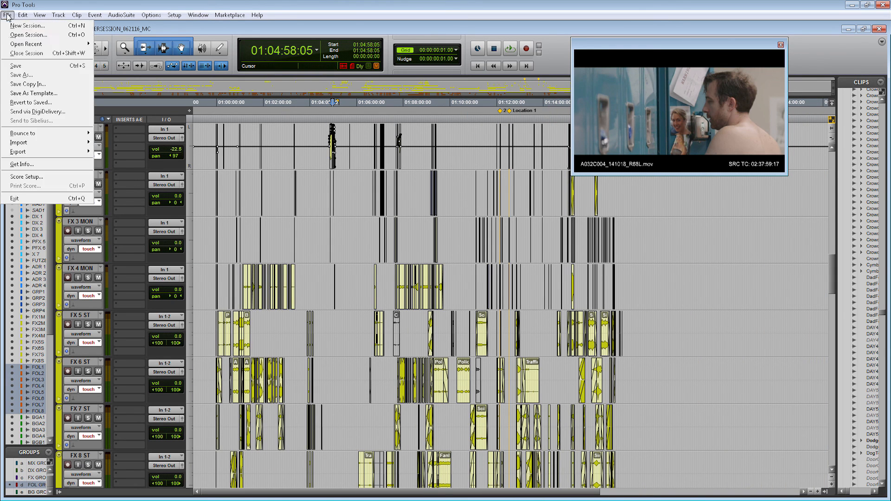
pyautogui.click(33, 86)
pyautogui.click(342, 231)
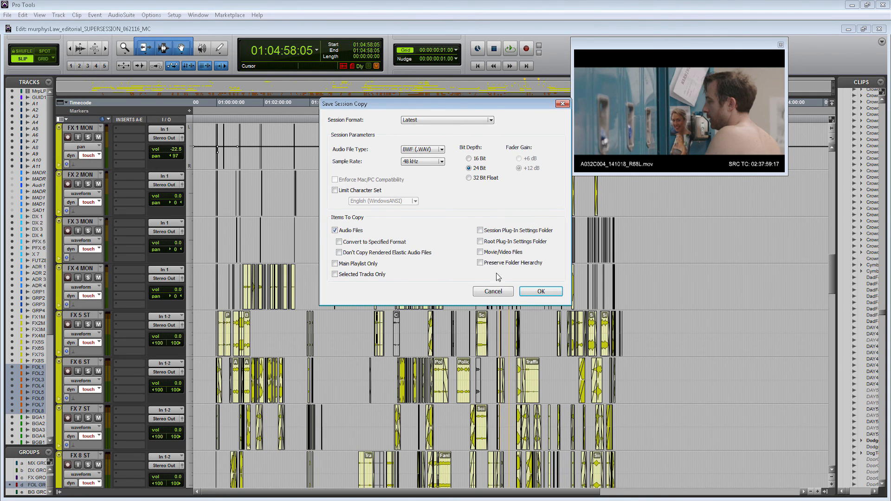
pyautogui.click(533, 293)
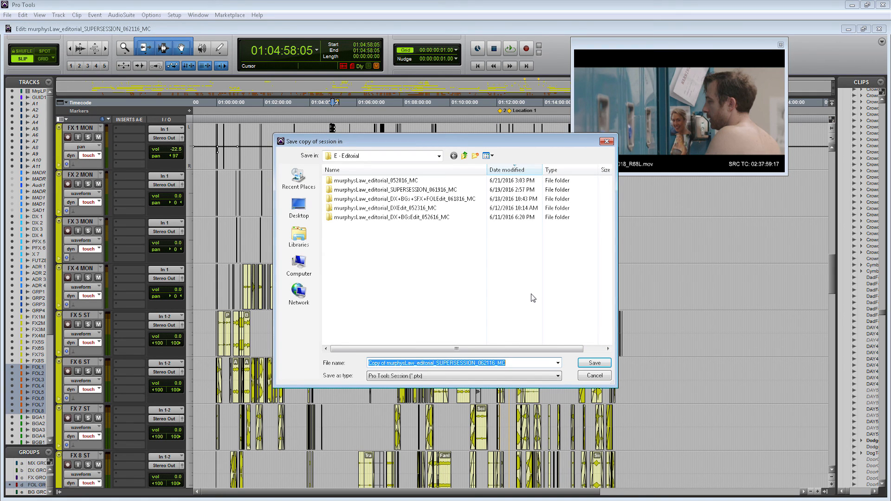
pyautogui.click(464, 155)
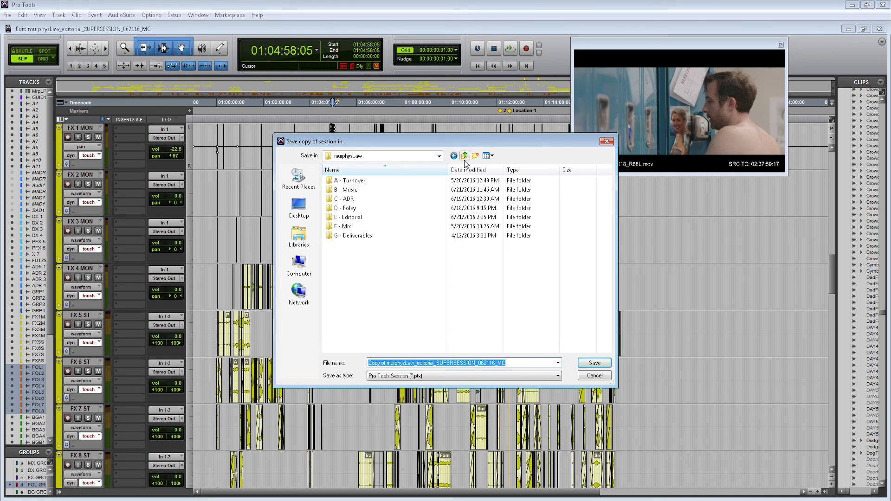
pyautogui.doubleClick(346, 227)
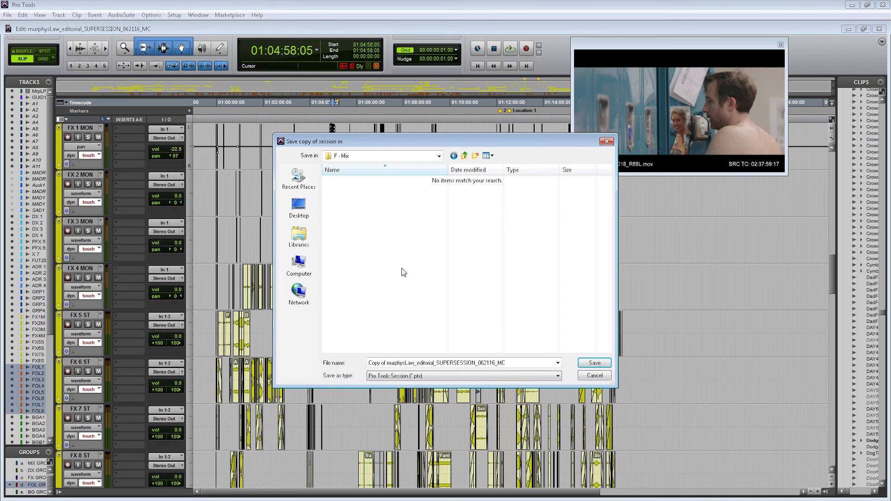
# Name the session copy murphysLaw_mixing_SUPERSESSION_062116_MC and save it.
pyautogui.click(388, 363)
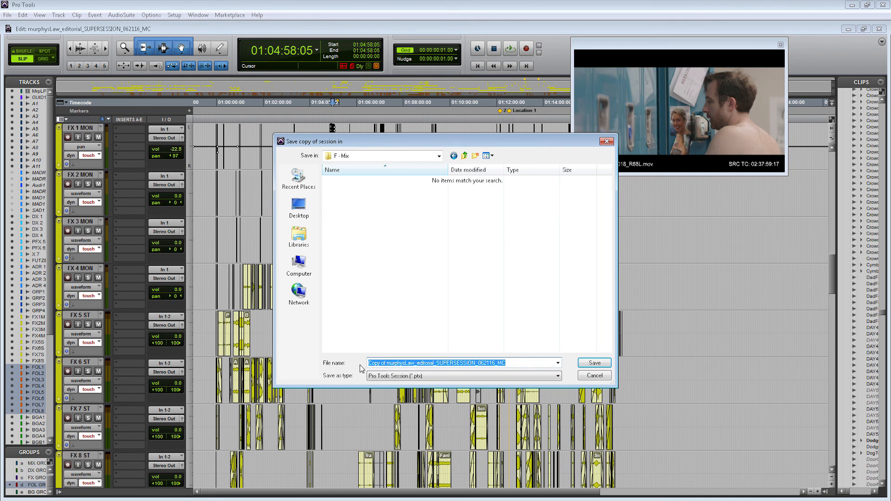
pyautogui.moveTo(386, 363); pyautogui.dragTo(360, 366)
pyautogui.press('Delete')
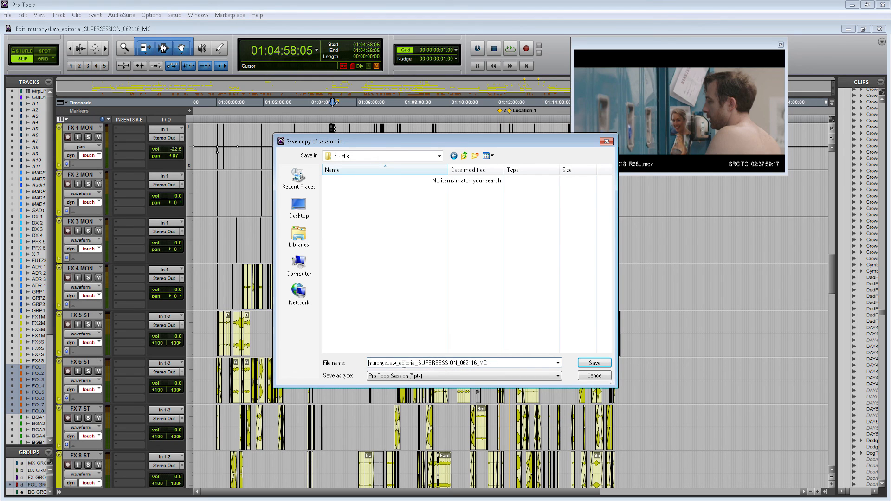
pyautogui.click(417, 363)
pyautogui.press('BackSpace')
pyautogui.press('BackSpace')
pyautogui.press('BackSpace')
pyautogui.press('BackSpace')
pyautogui.press('BackSpace')
pyautogui.press('BackSpace')
pyautogui.press('BackSpace')
pyautogui.press('BackSpace')
pyautogui.press('BackSpace')
pyautogui.write('mixing')
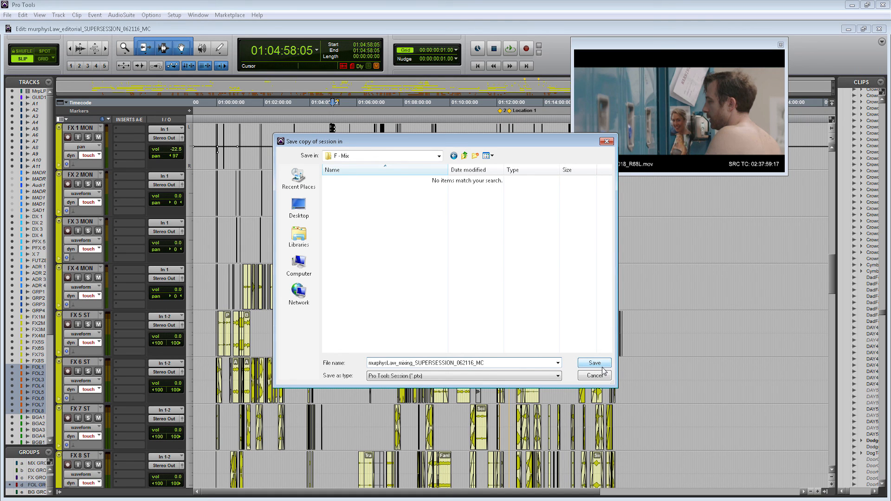
pyautogui.click(601, 366)
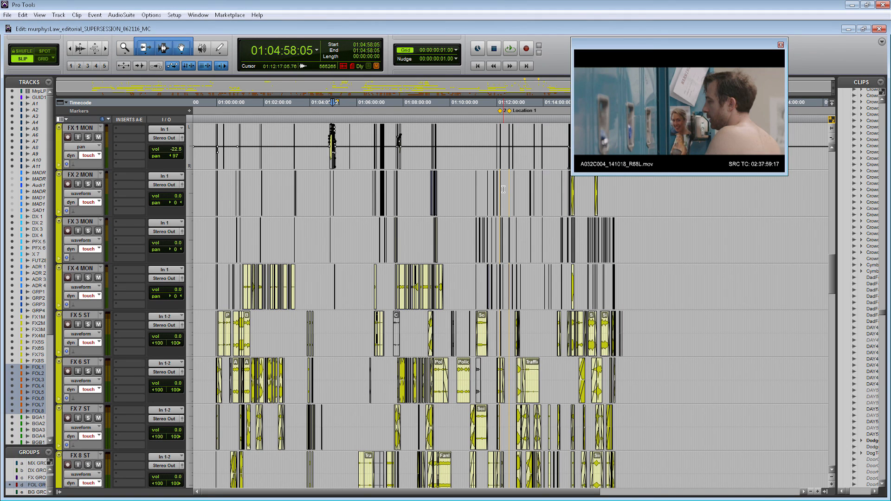